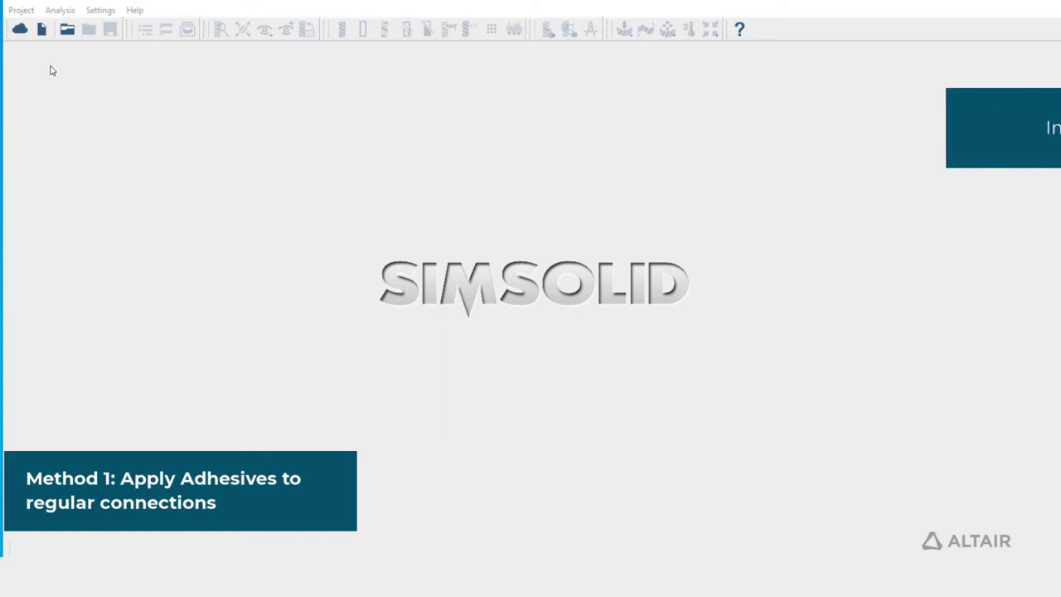
# - Import the Rearview mirror.x_b model and orbit it to an oblique view
pyautogui.click(41, 33)
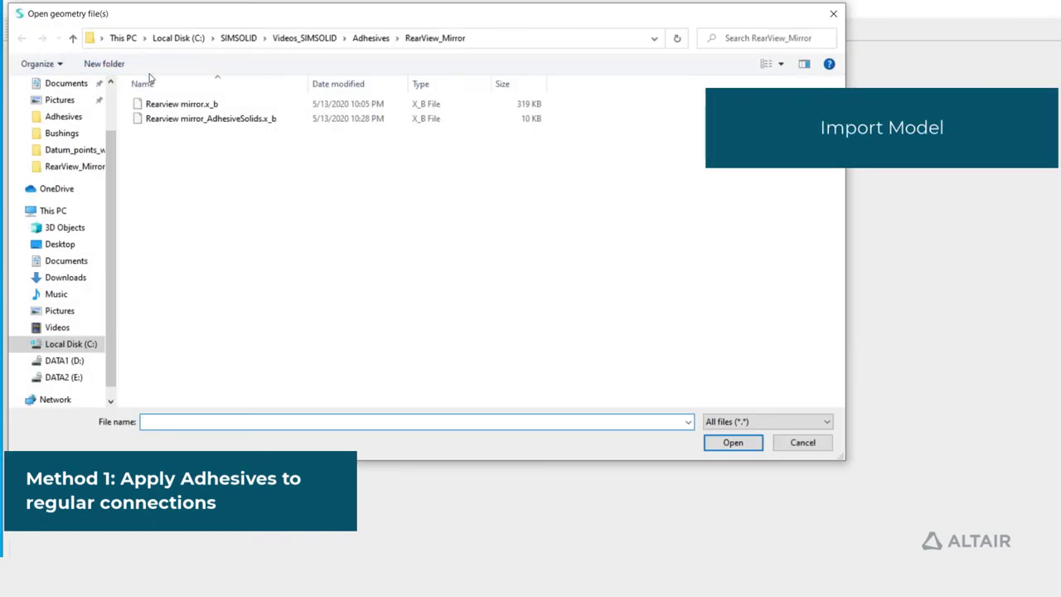
pyautogui.doubleClick(224, 105)
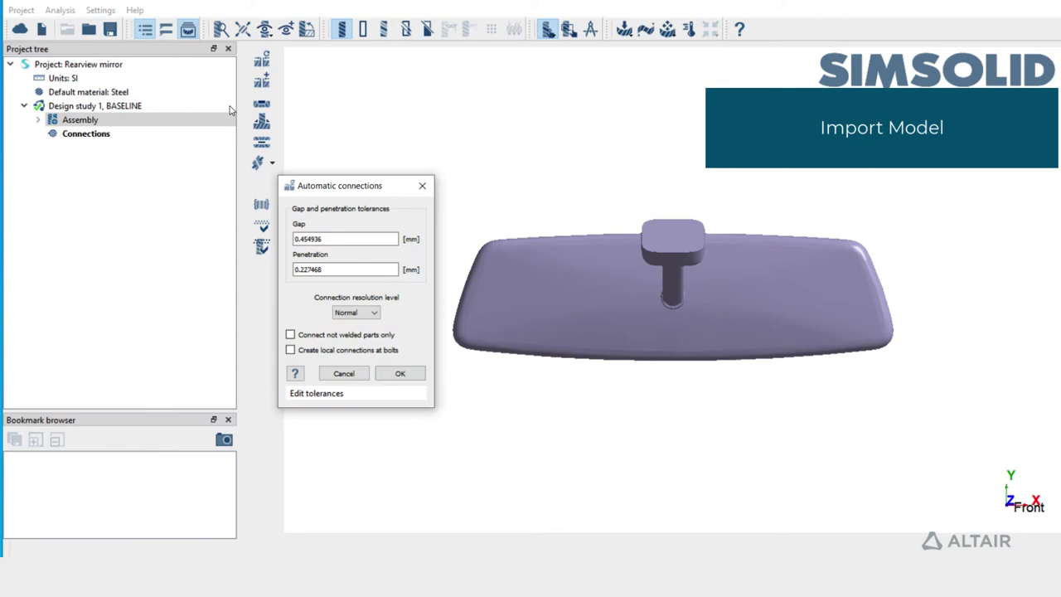
pyautogui.moveTo(504, 348); pyautogui.dragTo(595, 259)
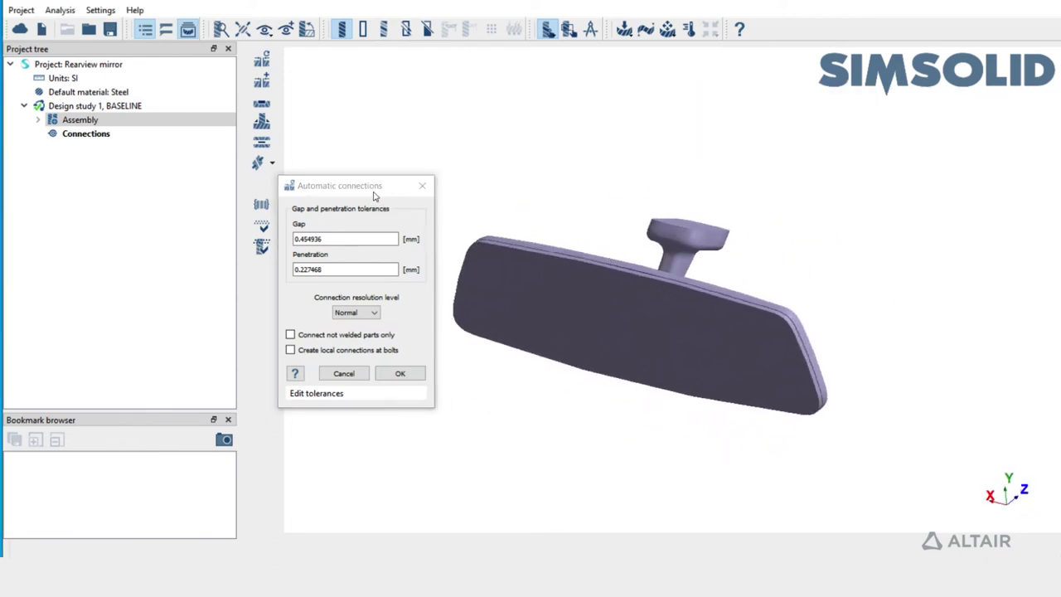
# - Set the automatic connection Gap and Penetration tolerances to 1.1 mm each
pyautogui.moveTo(374, 196); pyautogui.dragTo(382, 184)
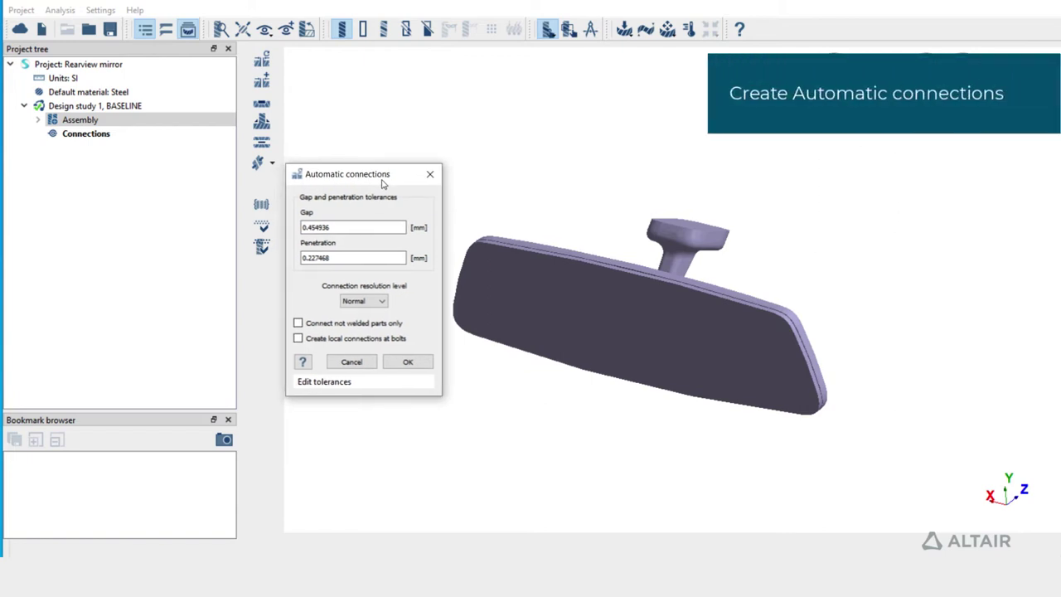
pyautogui.doubleClick(354, 227)
pyautogui.write('1.1')
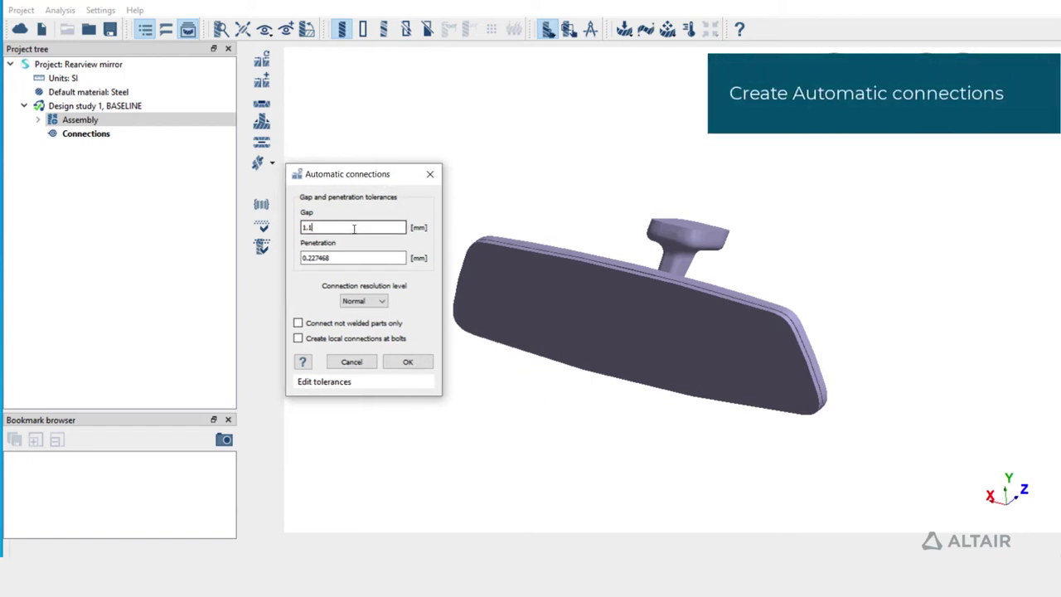
pyautogui.press('Tab')
pyautogui.write('1.1')
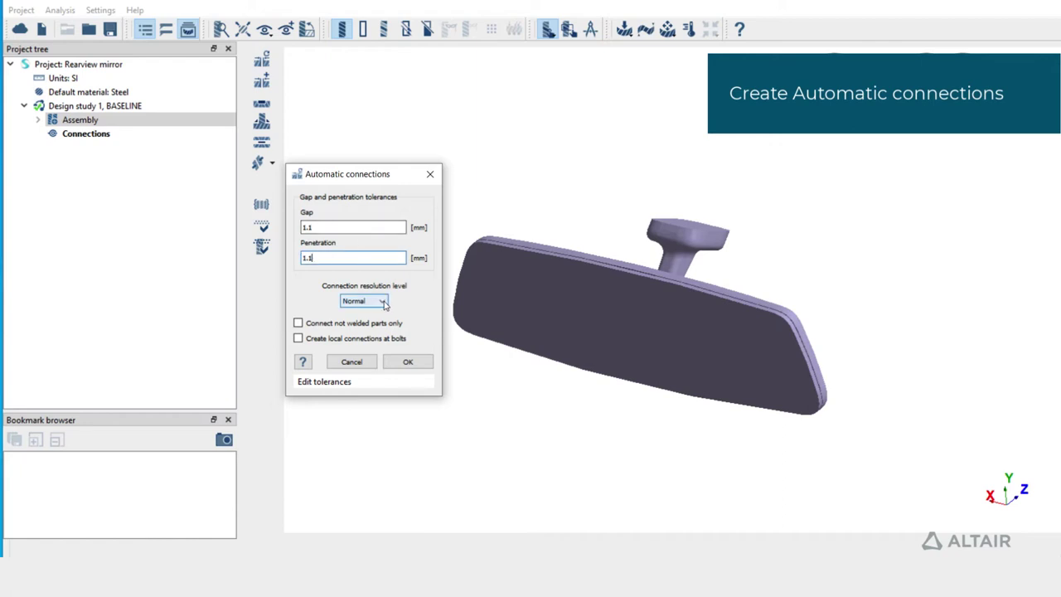
# - Create the automatic connections with the 1.1 mm tolerances and list the regular connections
pyautogui.click(408, 362)
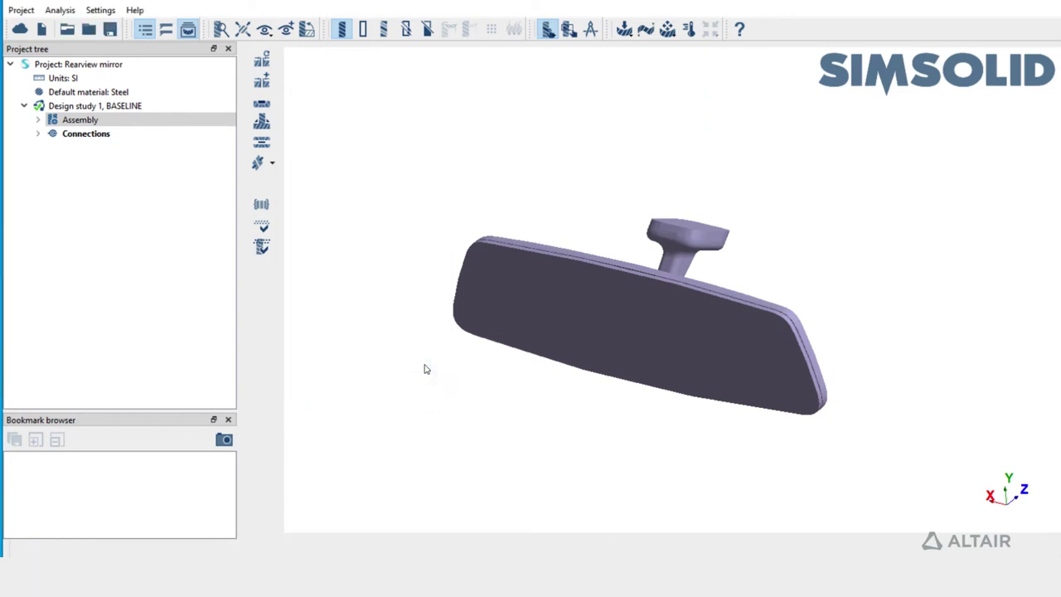
pyautogui.click(38, 135)
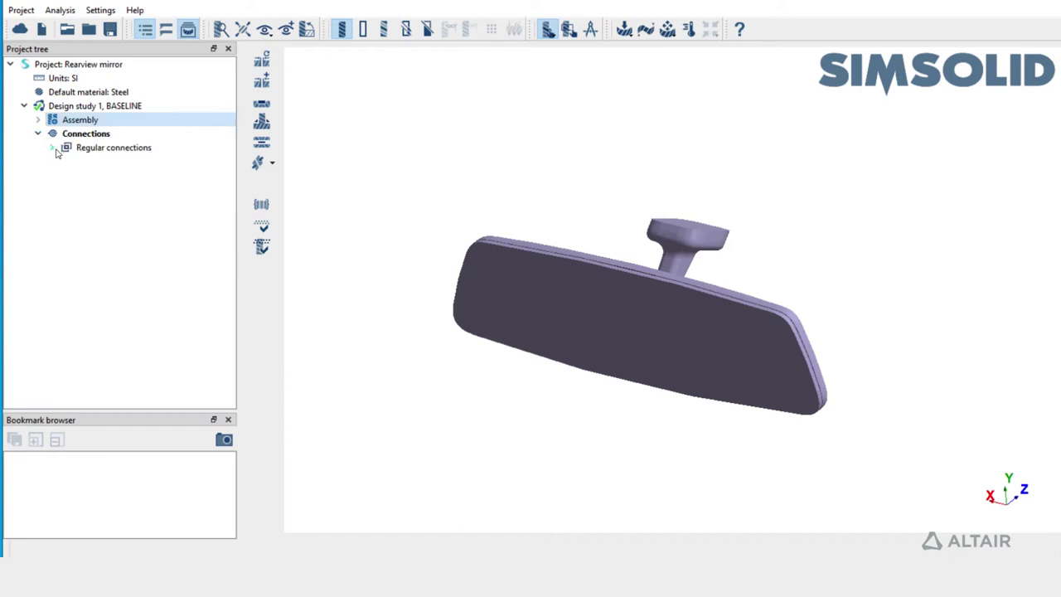
pyautogui.click(52, 148)
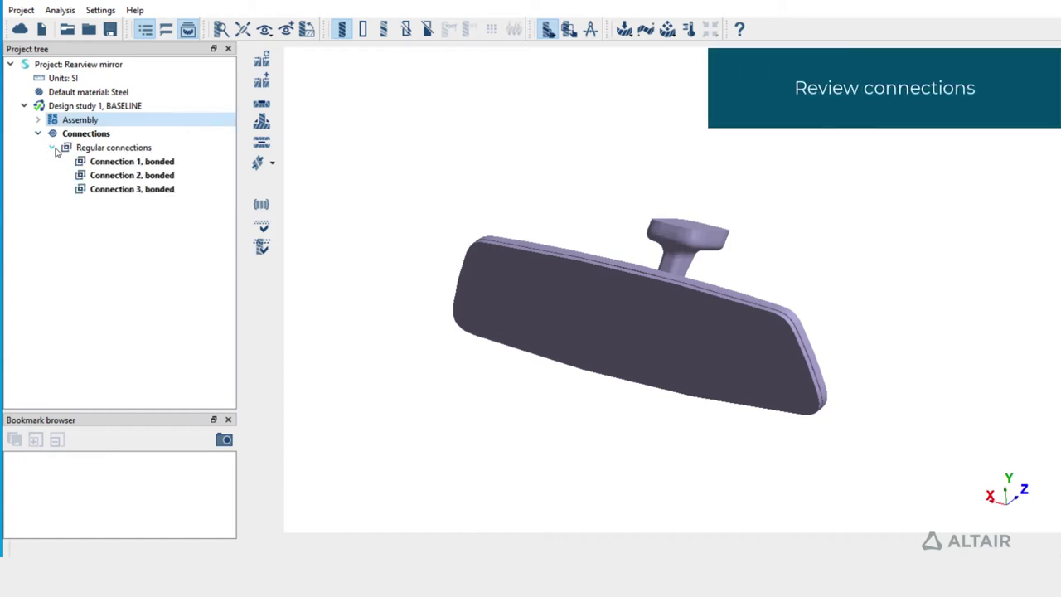
# - Inspect bonded Connections 1, 2 and 3 on the model, ending back on Connection 1
pyautogui.click(194, 163)
pyautogui.moveTo(384, 335); pyautogui.dragTo(668, 415)
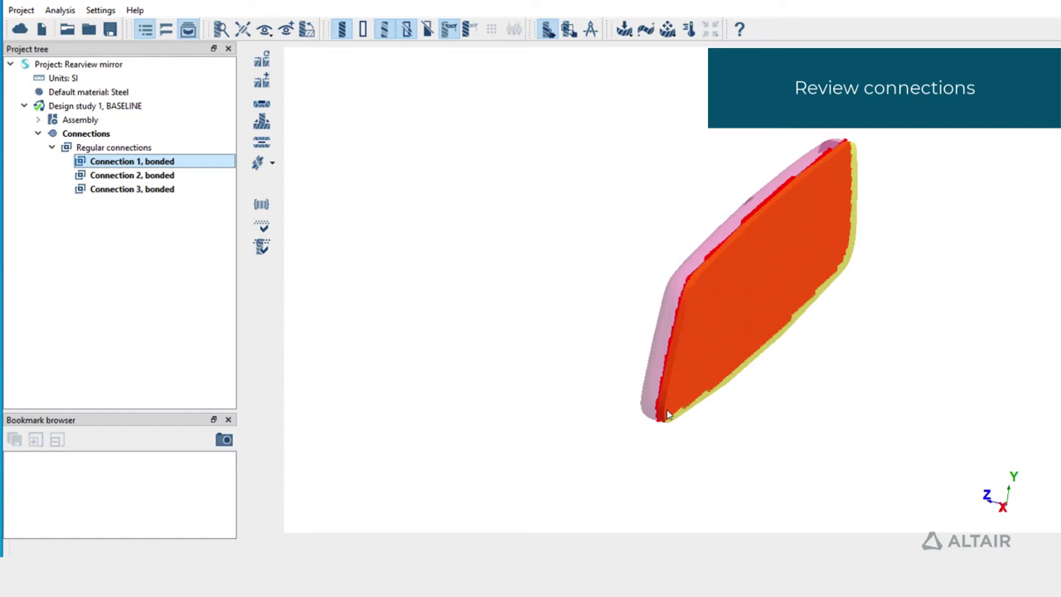
pyautogui.click(180, 175)
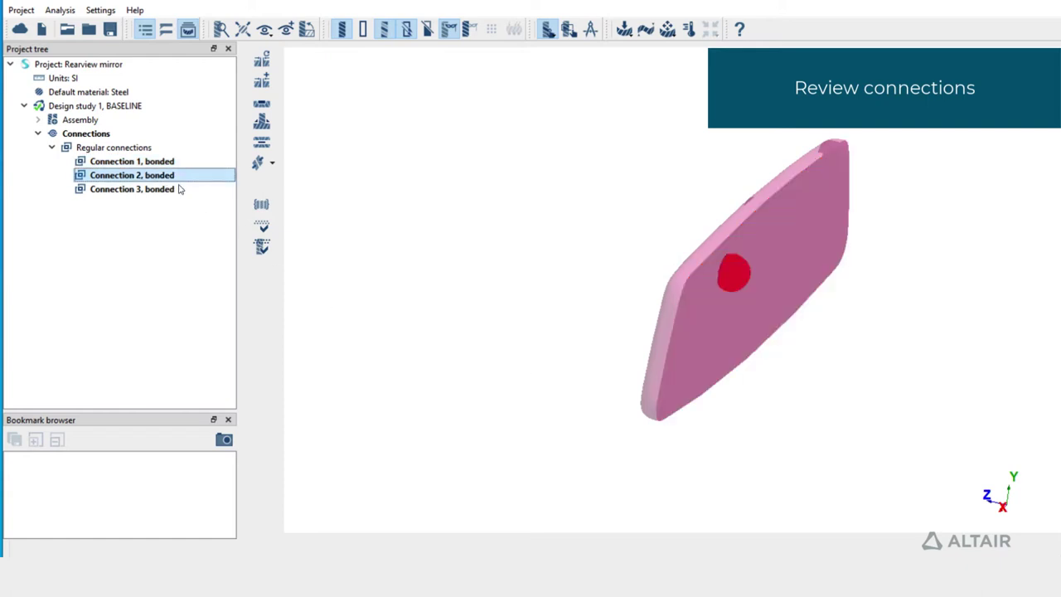
pyautogui.click(181, 191)
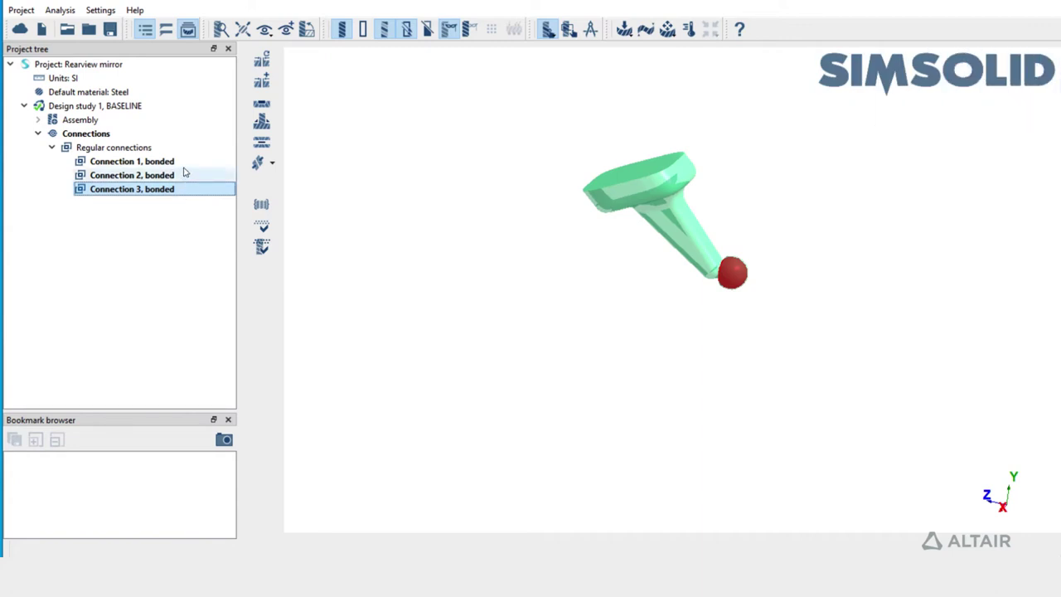
pyautogui.click(188, 166)
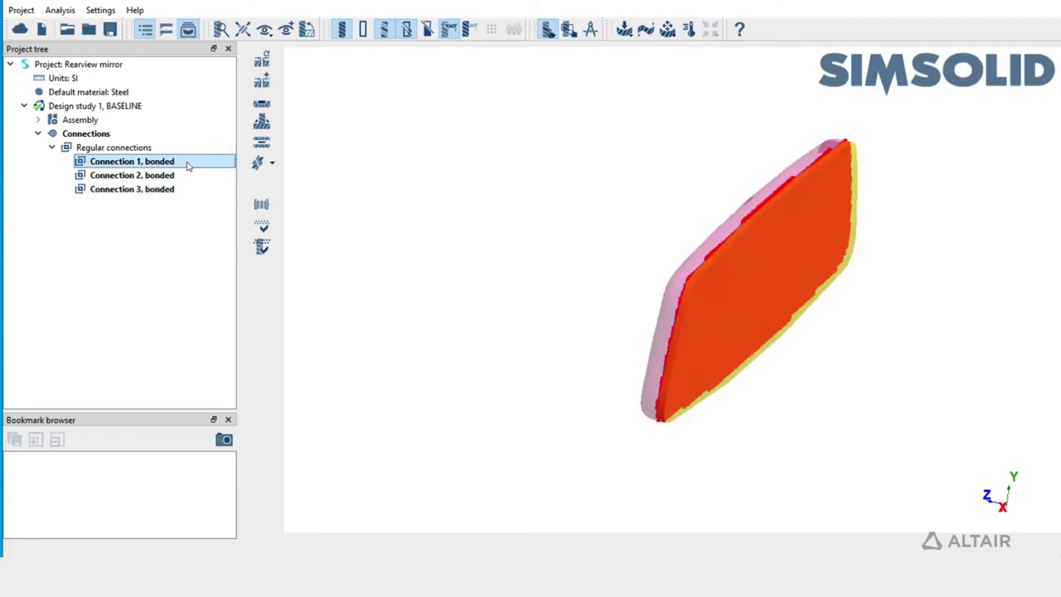
# - Apply the Adhesive material from Material group 0 to Connection 1
pyautogui.rightClick(188, 165)
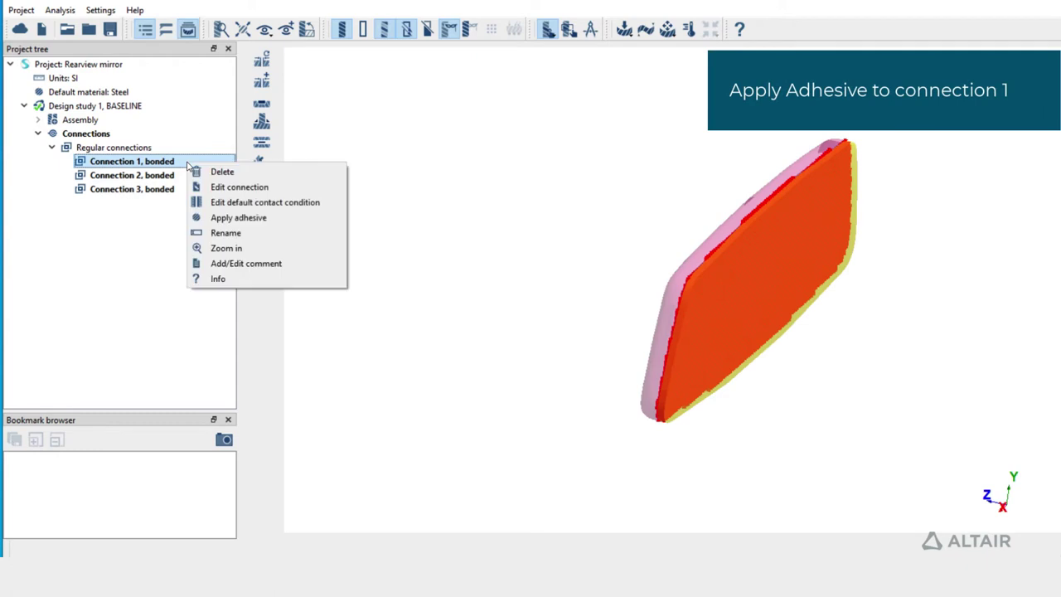
pyautogui.click(299, 222)
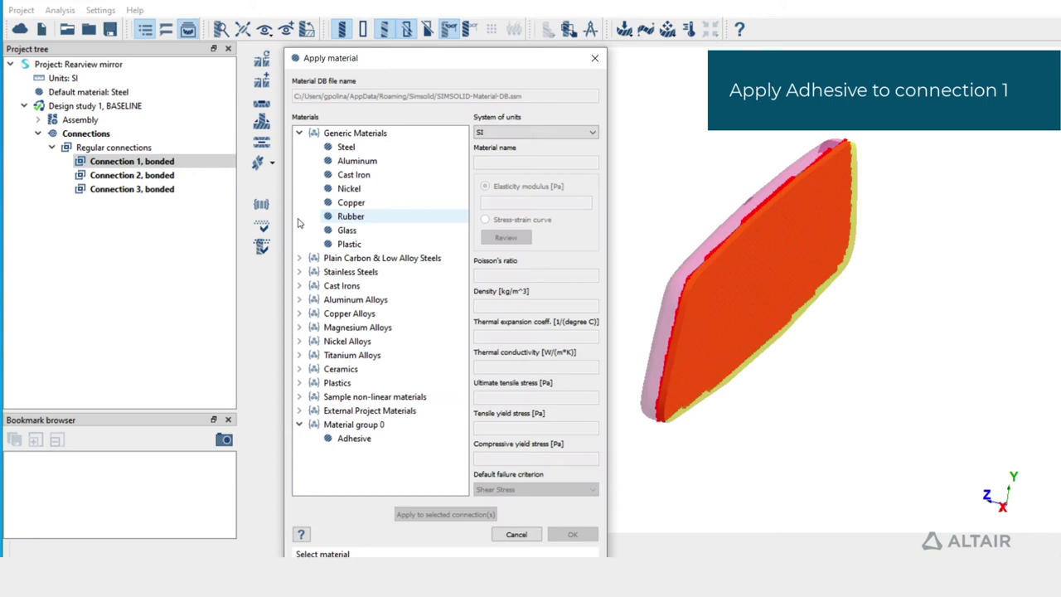
pyautogui.click(359, 444)
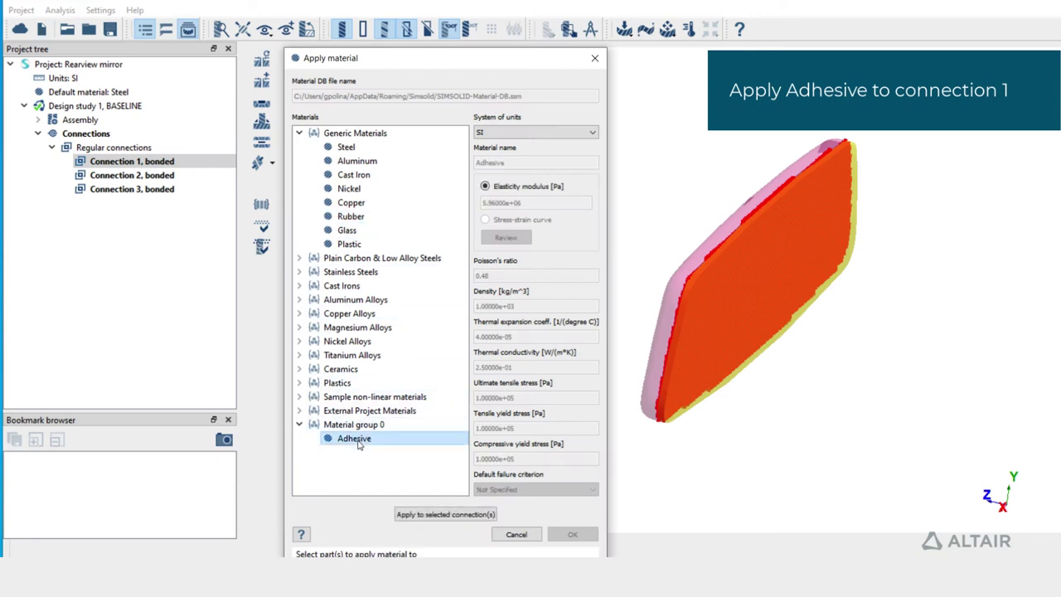
pyautogui.click(465, 515)
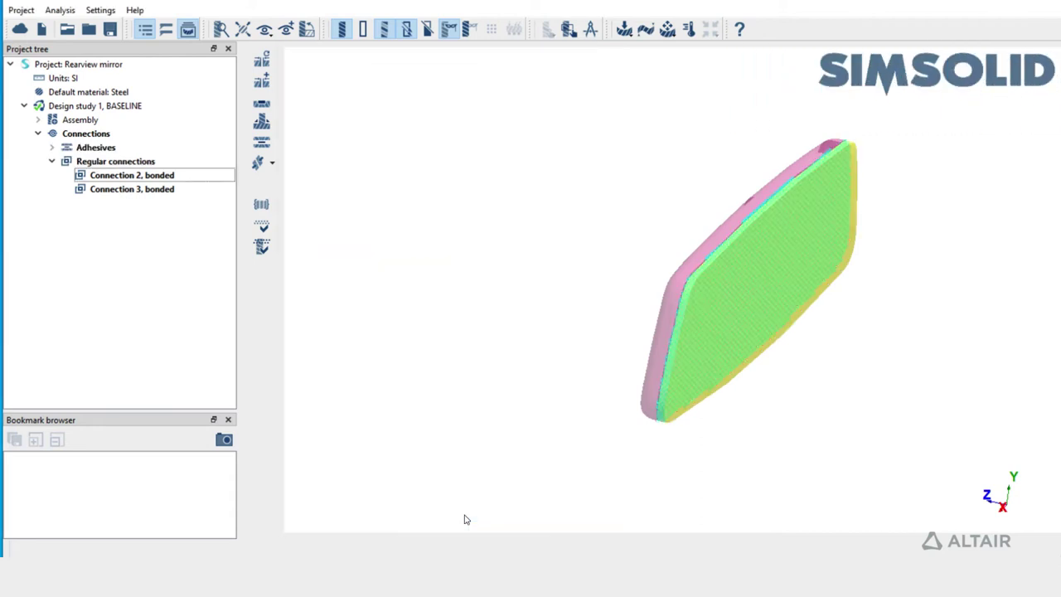
pyautogui.moveTo(522, 391); pyautogui.dragTo(502, 392)
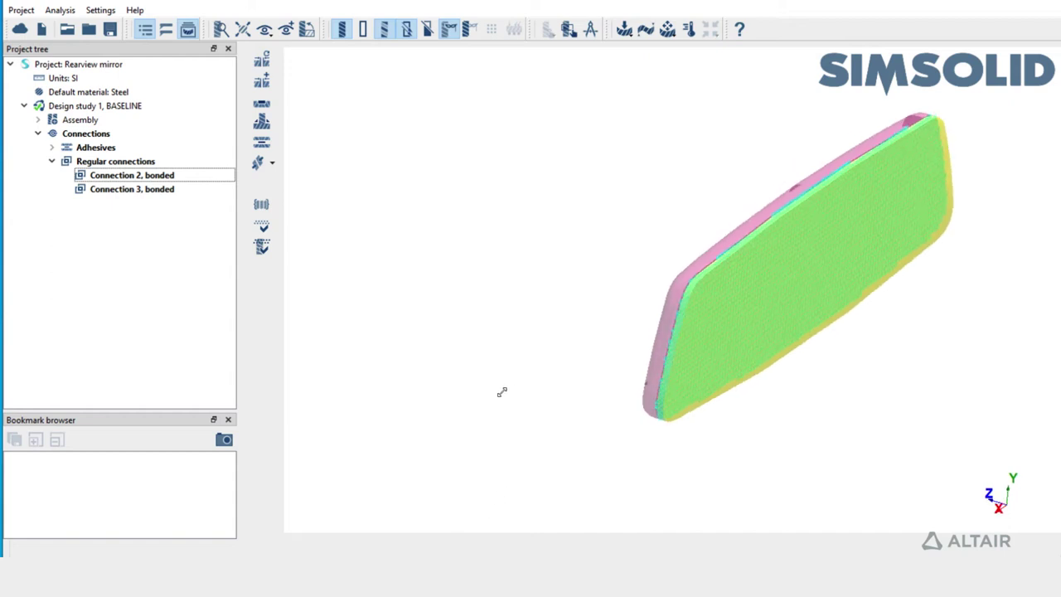
# - Edit Adhesive 1 so it uses Generic Materials Rubber instead of Adhesive
pyautogui.click(51, 148)
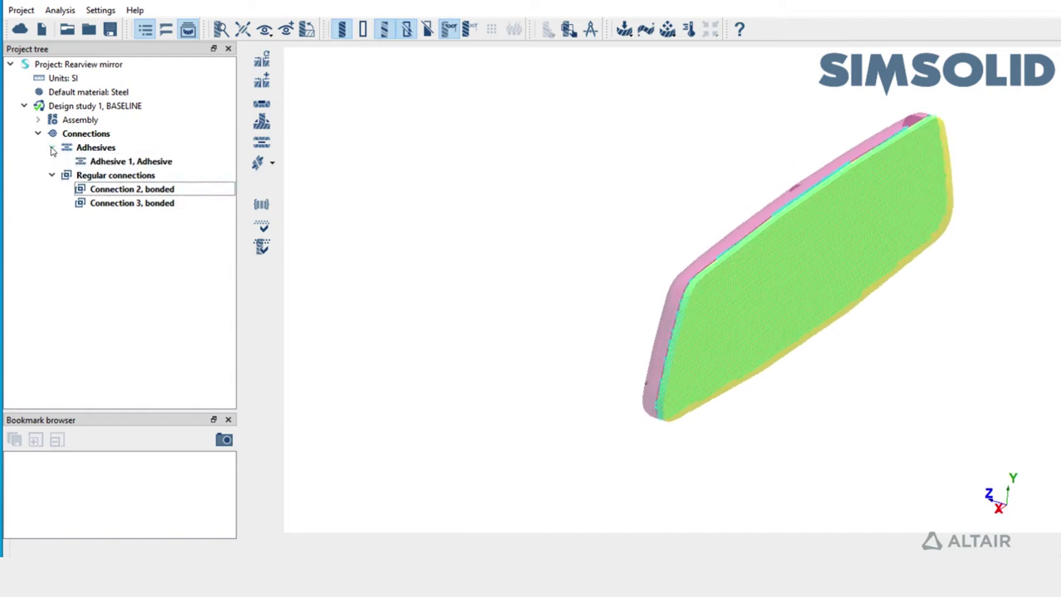
pyautogui.click(189, 162)
pyautogui.rightClick(189, 162)
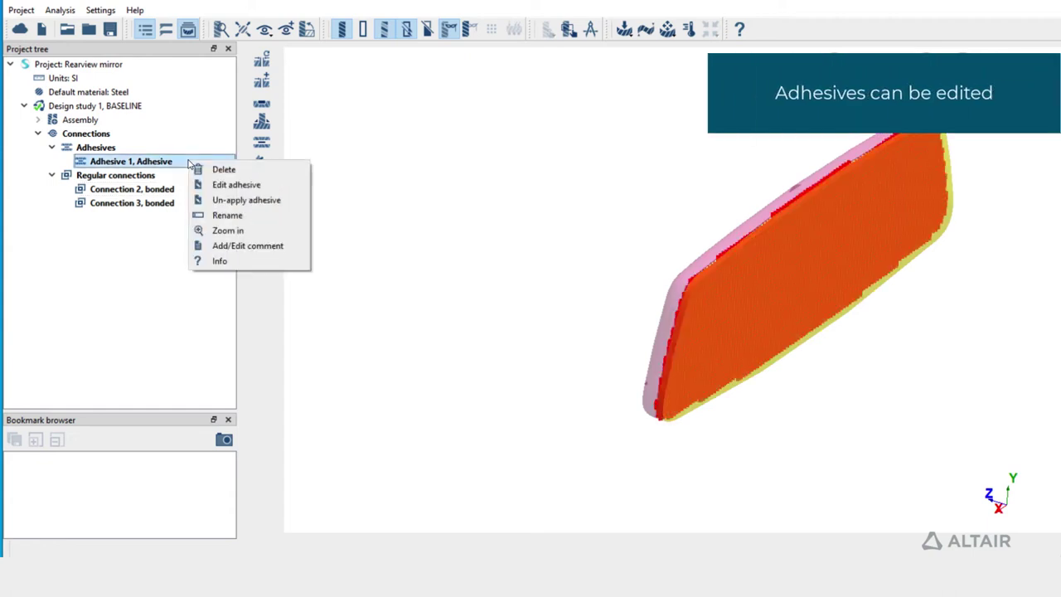
pyautogui.click(286, 191)
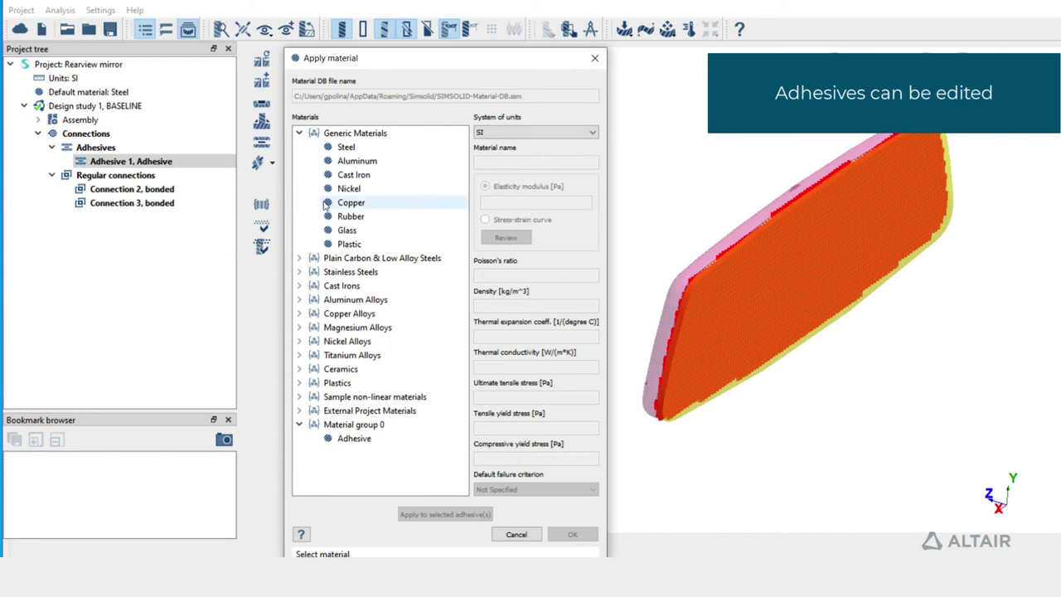
pyautogui.click(371, 217)
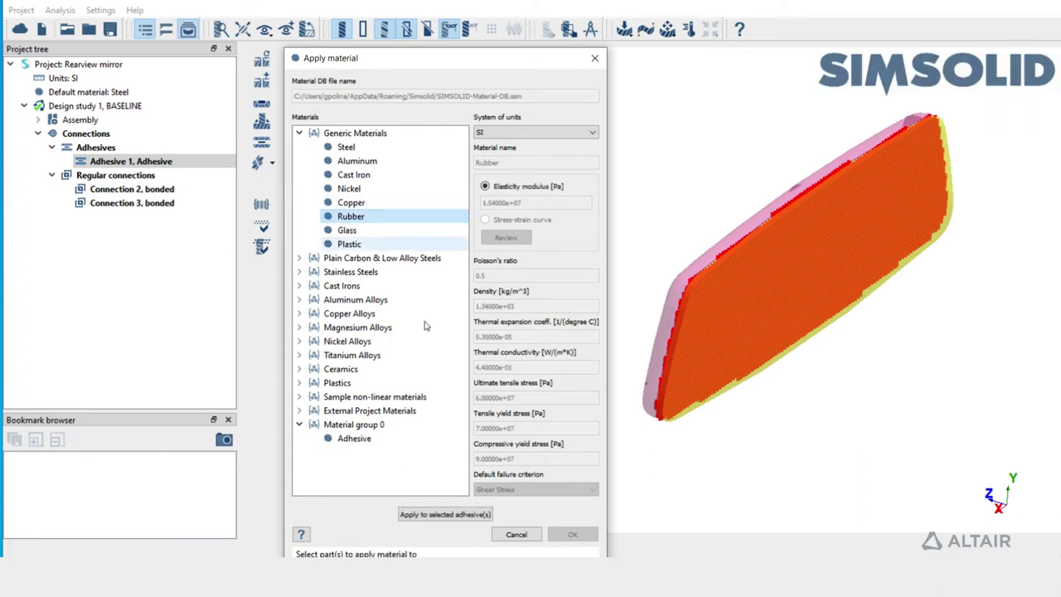
pyautogui.click(445, 515)
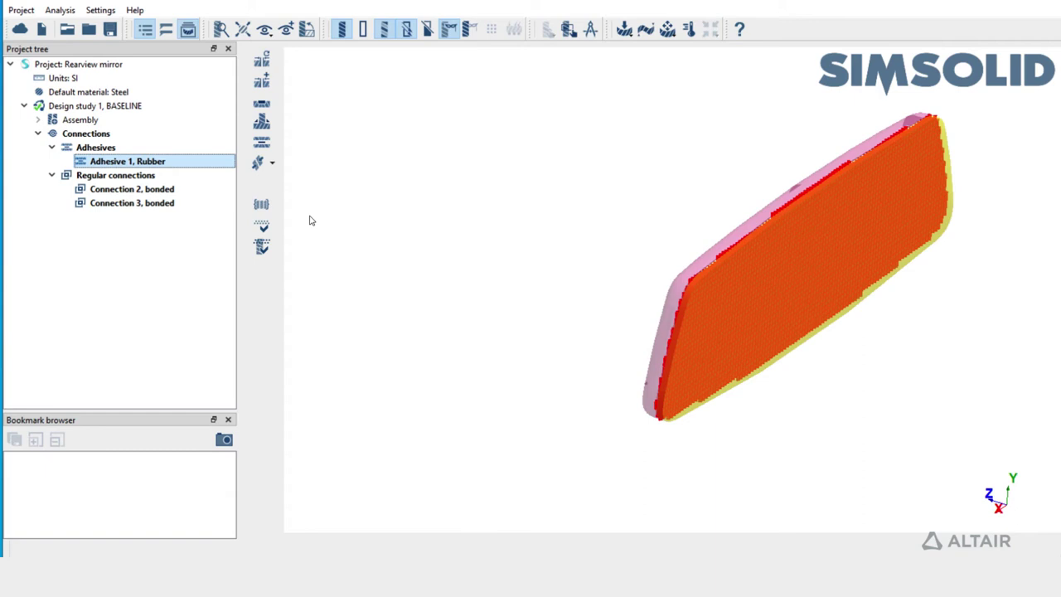
# - Un-apply Adhesive 1 back to bonded Connection 4, then close the project
pyautogui.rightClick(217, 165)
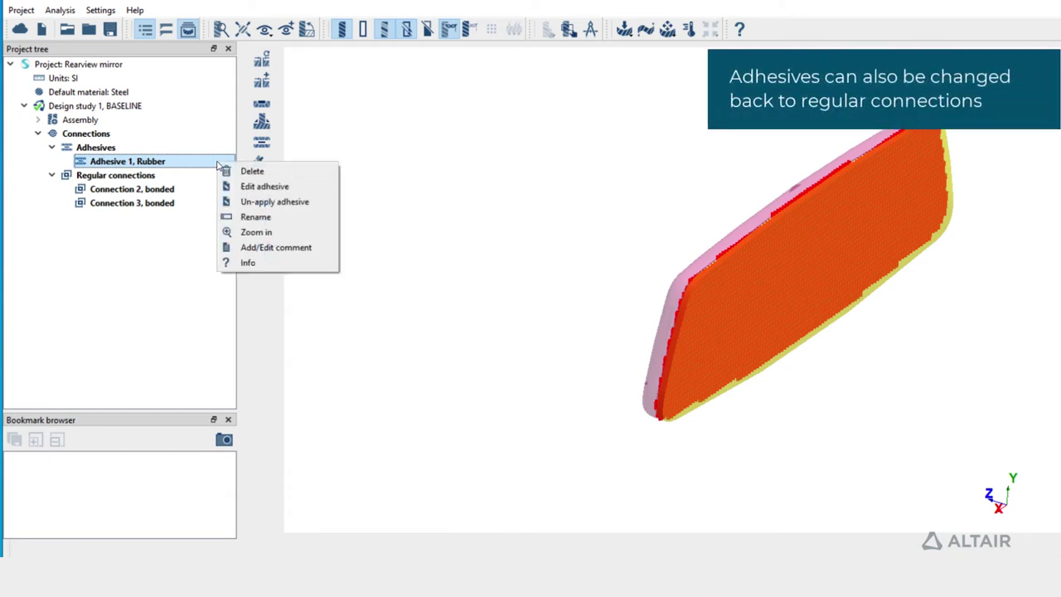
pyautogui.click(329, 204)
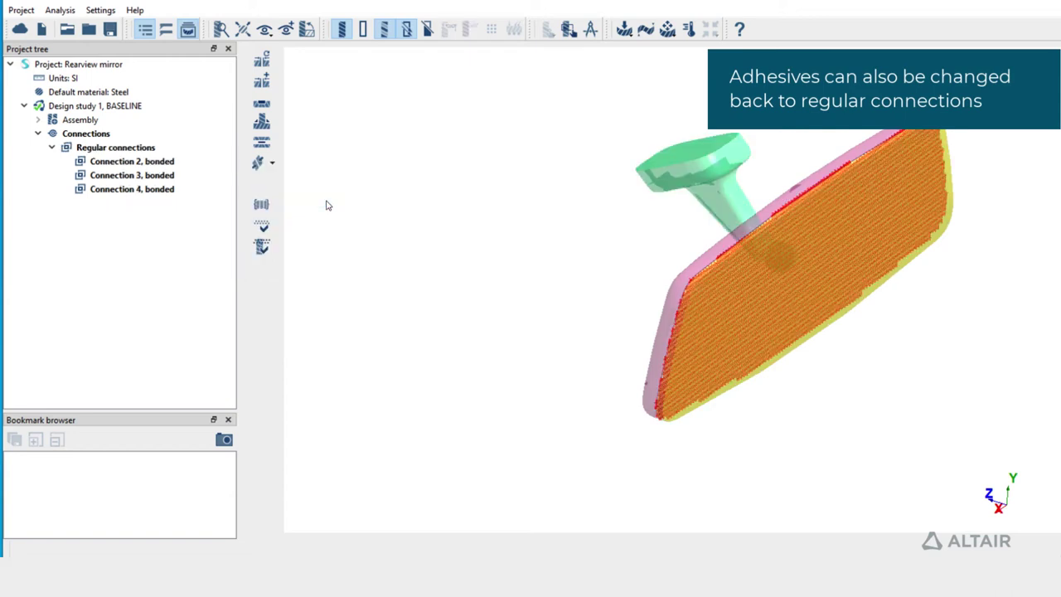
pyautogui.click(187, 194)
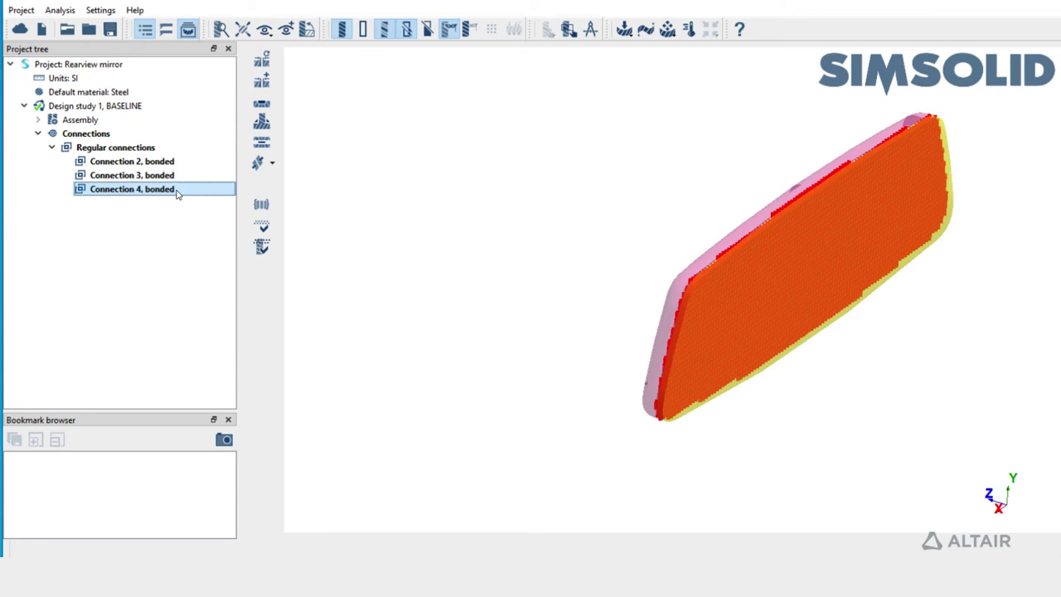
pyautogui.click(89, 29)
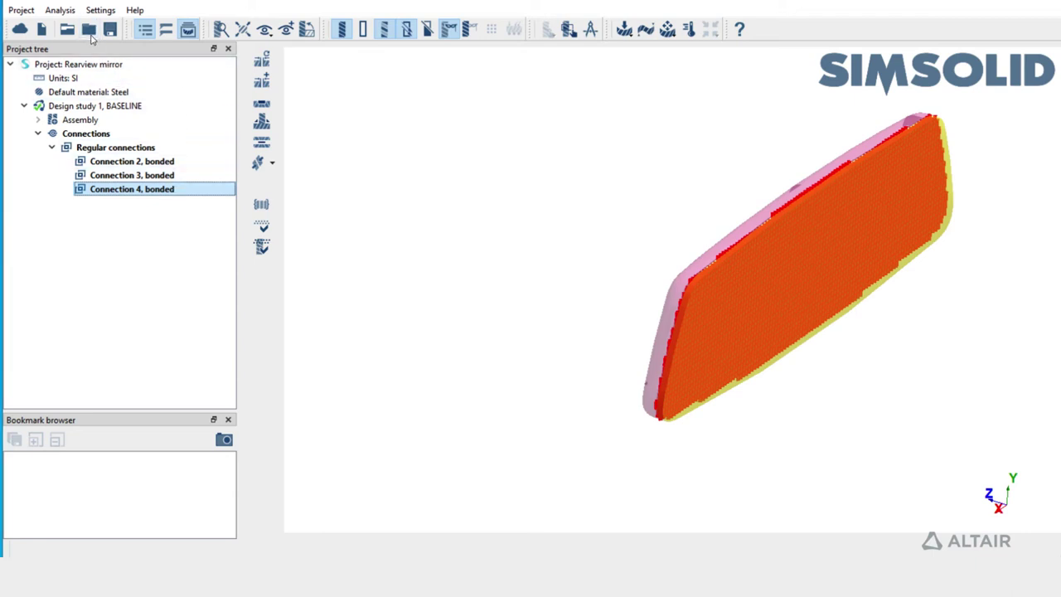
# - Discard unsaved changes and select Rearview mirror.x_b and Rearview mirror_AdhesiveSolids.x_b for import
pyautogui.click(539, 299)
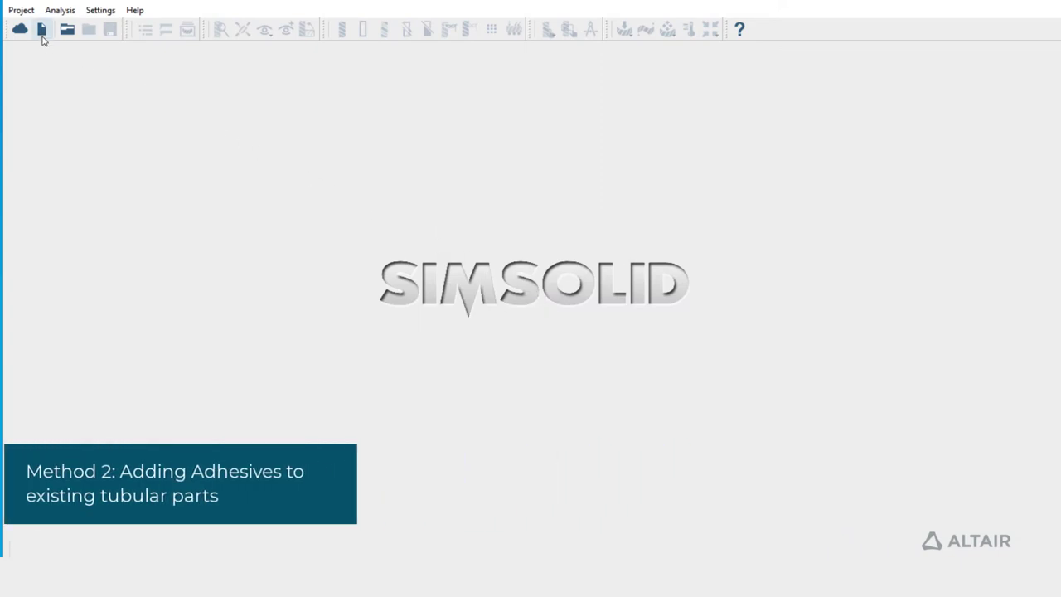
pyautogui.click(42, 29)
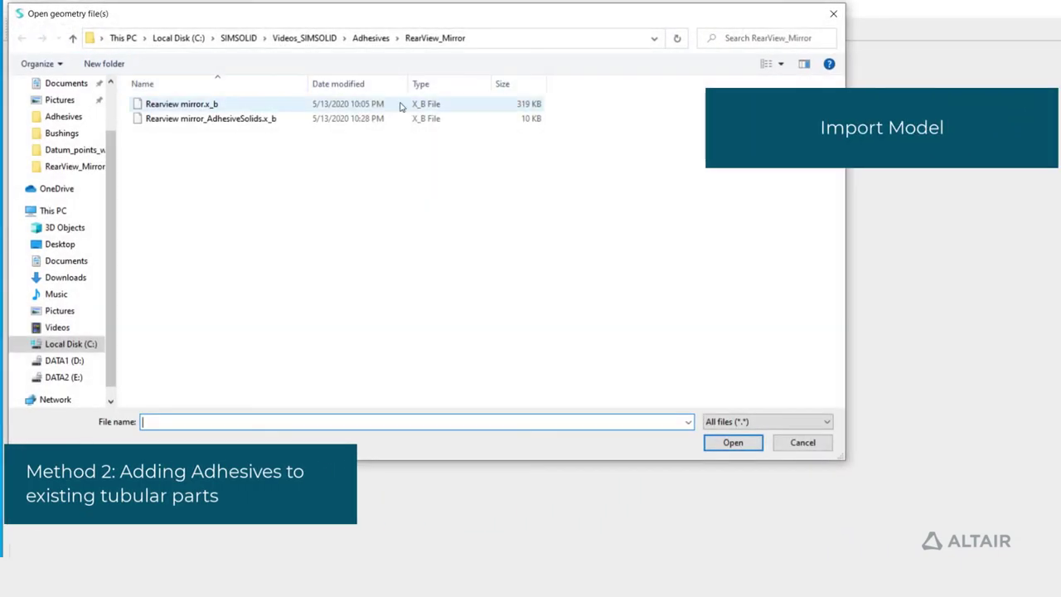
pyautogui.moveTo(583, 103); pyautogui.dragTo(462, 133)
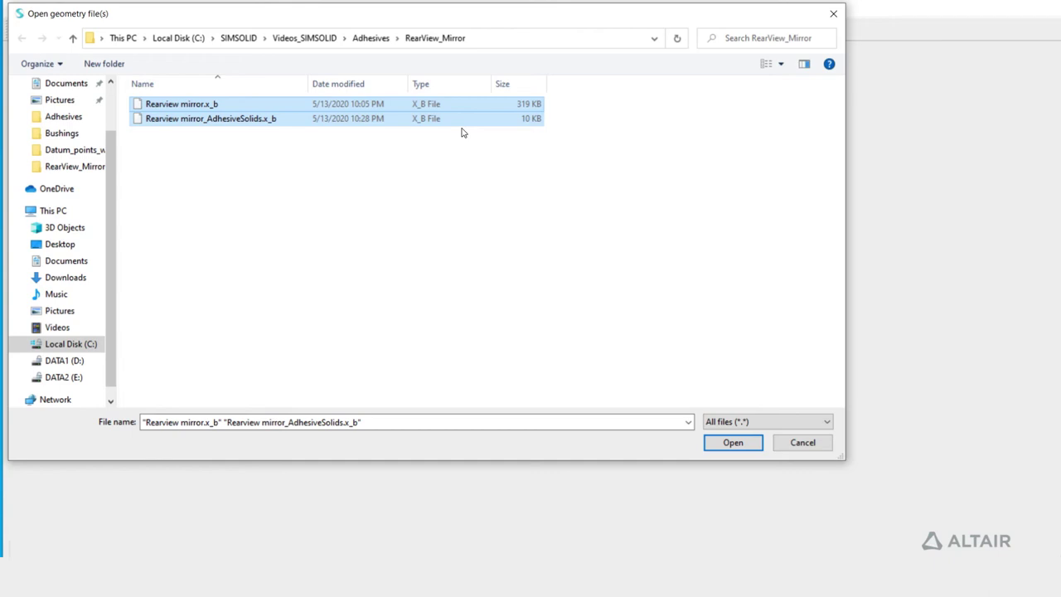
# - Import both files and create connections at default gap 0.454936 mm and penetration 0.227468 mm
pyautogui.click(746, 444)
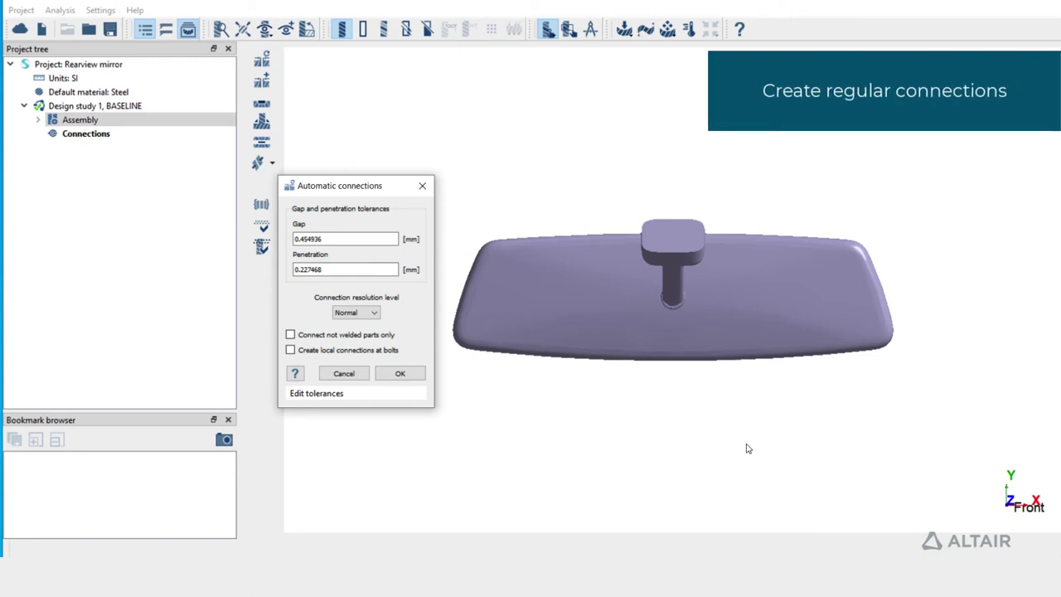
pyautogui.click(400, 374)
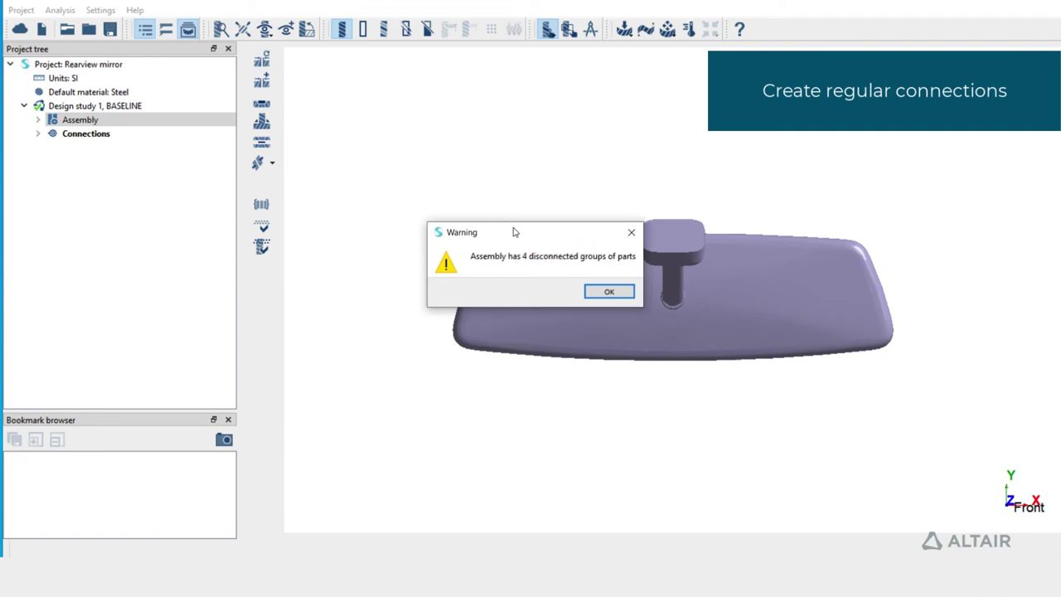
pyautogui.moveTo(514, 232); pyautogui.dragTo(442, 111)
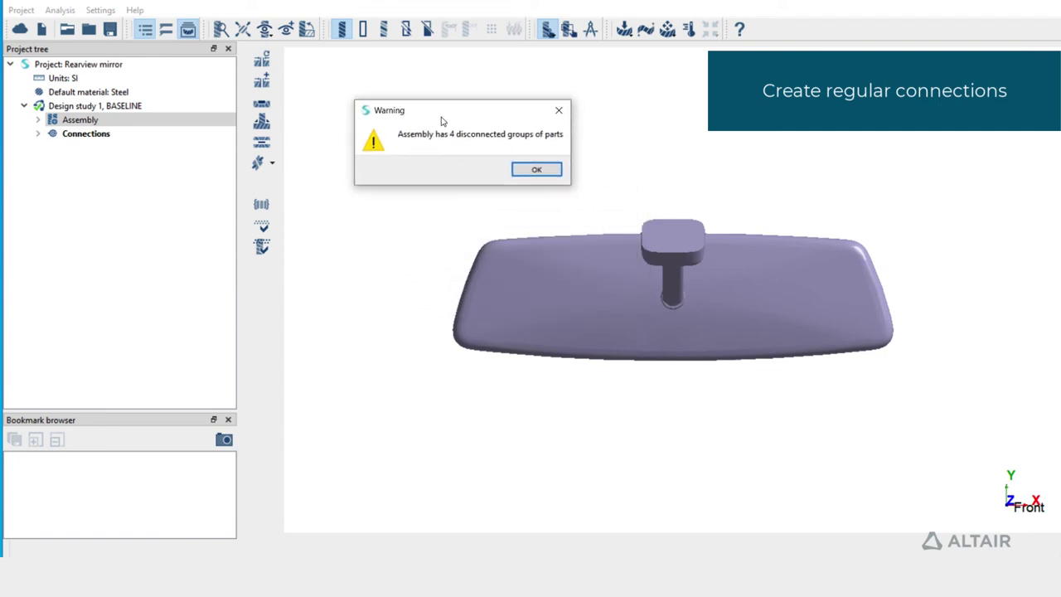
# - Highlight disconnected Groups 0 through 3 in turn, including both tubes, then close the list
pyautogui.click(537, 171)
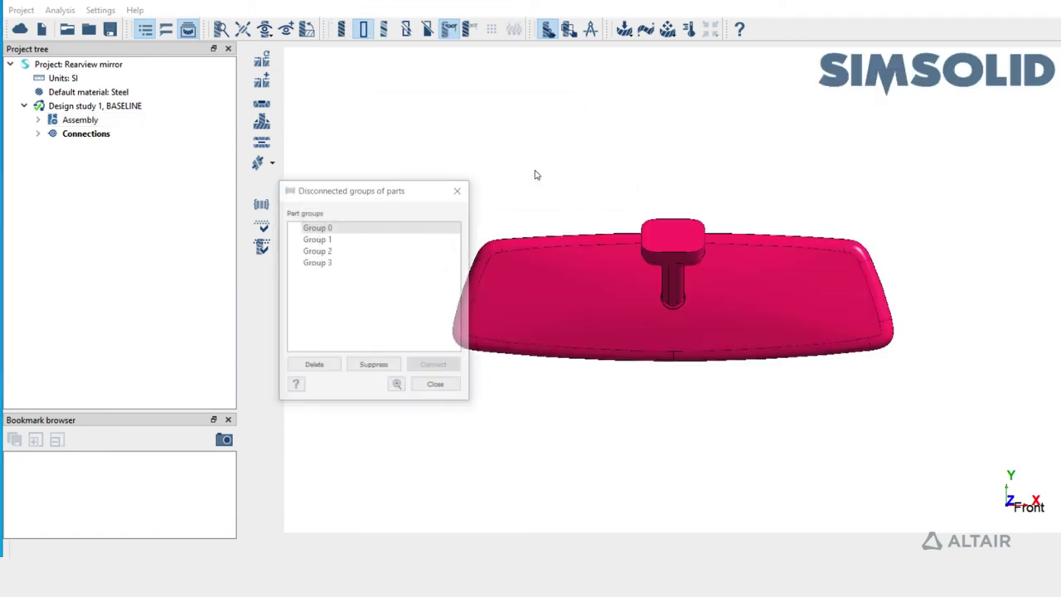
pyautogui.moveTo(556, 276); pyautogui.dragTo(715, 142)
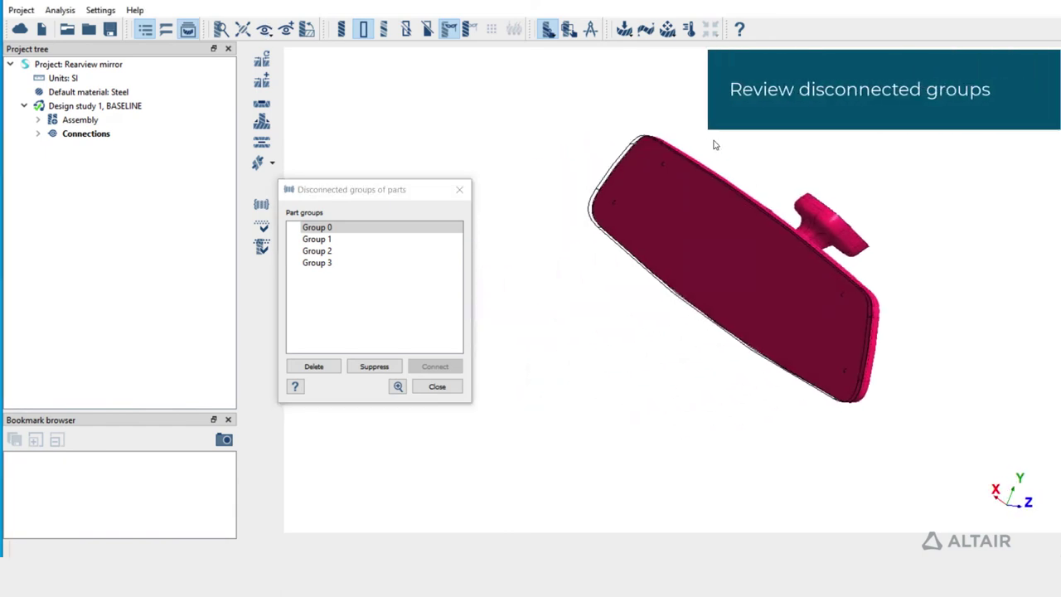
pyautogui.click(314, 240)
pyautogui.click(365, 227)
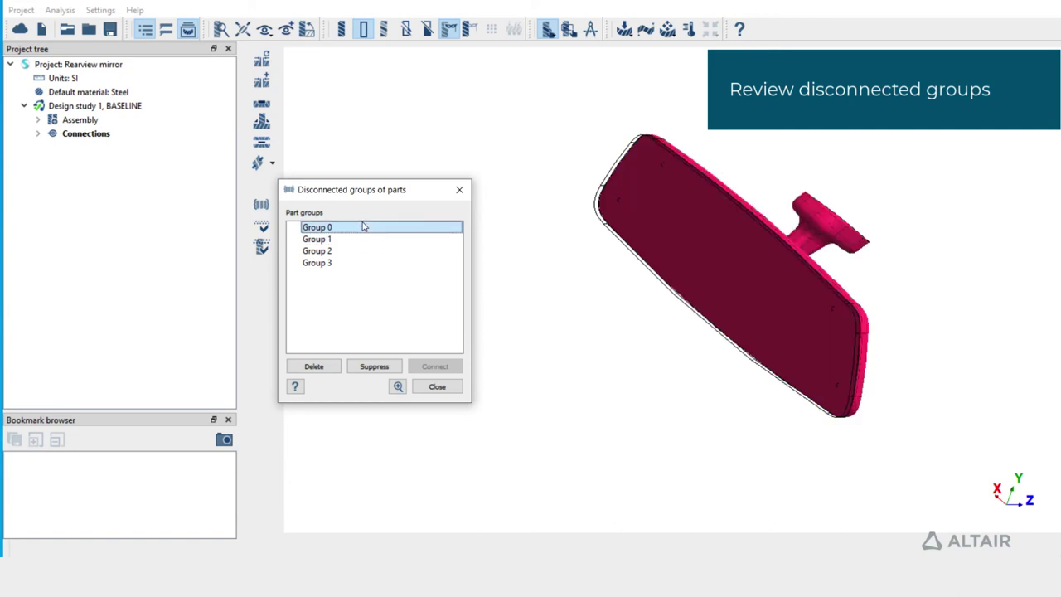
pyautogui.keyDown('ctrl'); pyautogui.click(366, 239); pyautogui.keyUp('ctrl')
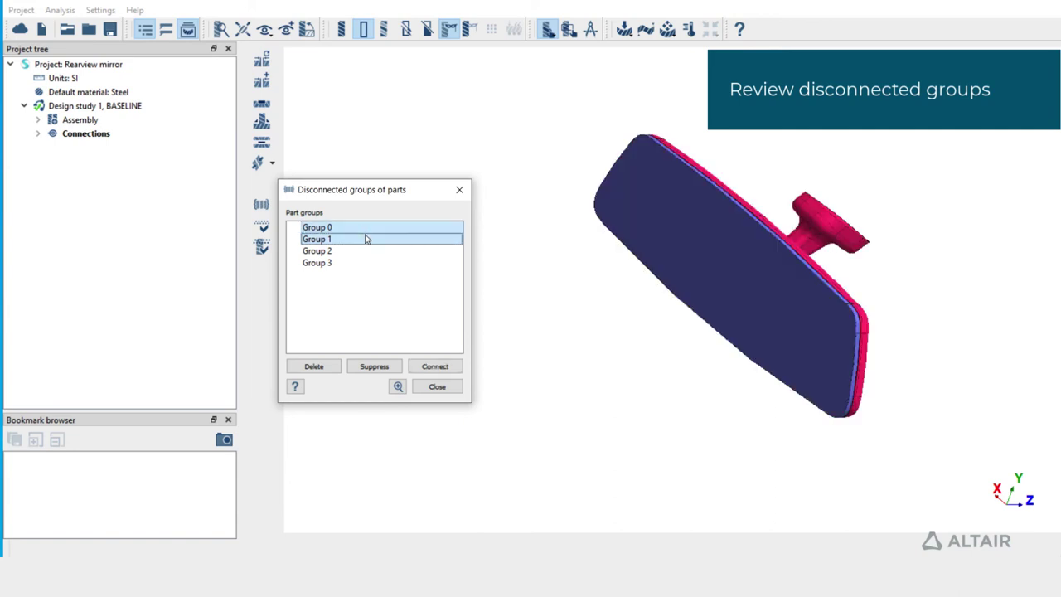
pyautogui.click(354, 251)
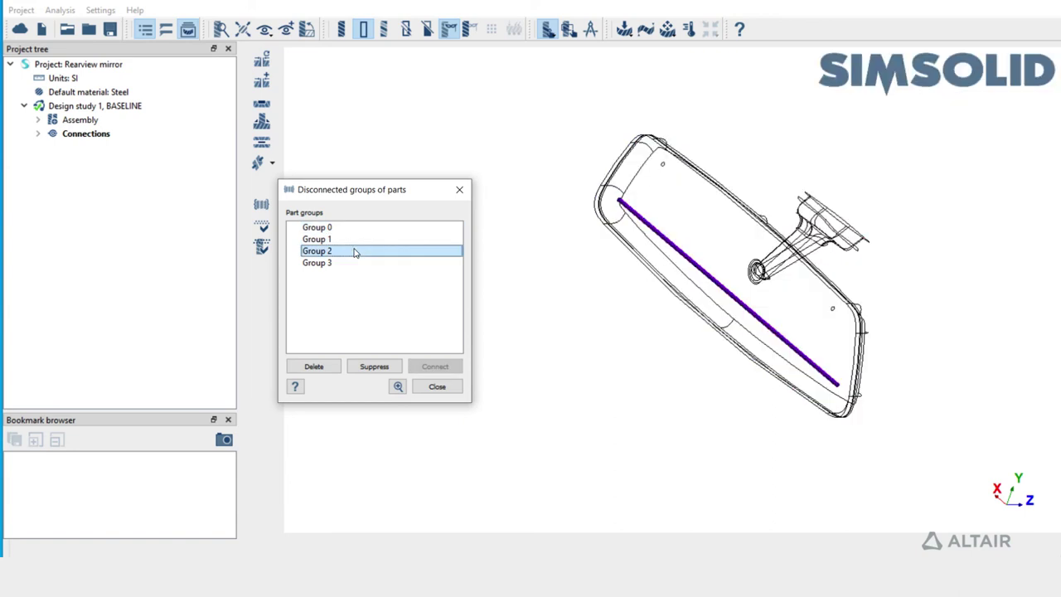
pyautogui.click(355, 263)
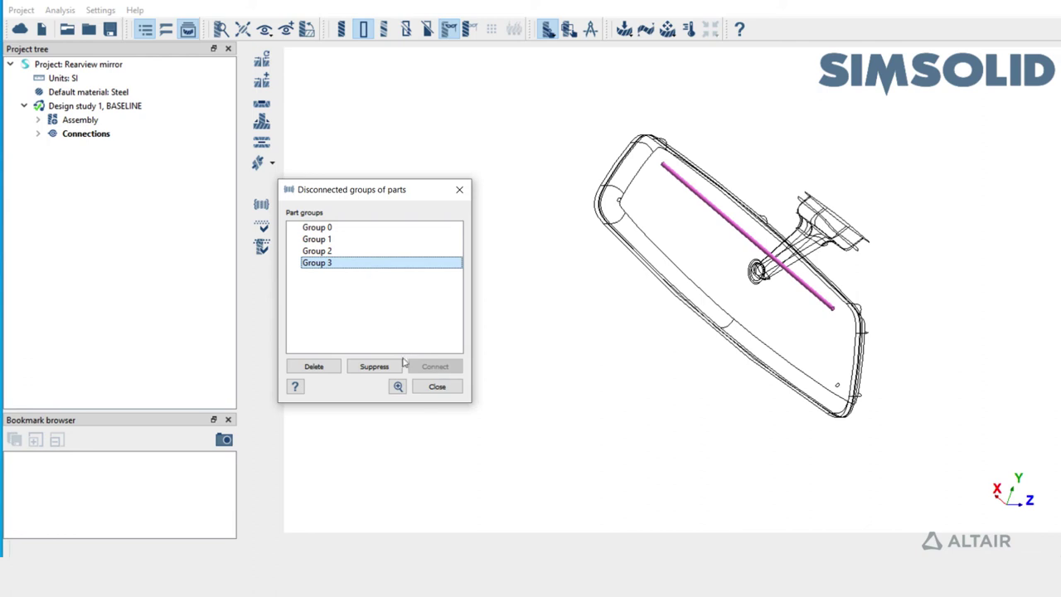
pyautogui.click(436, 388)
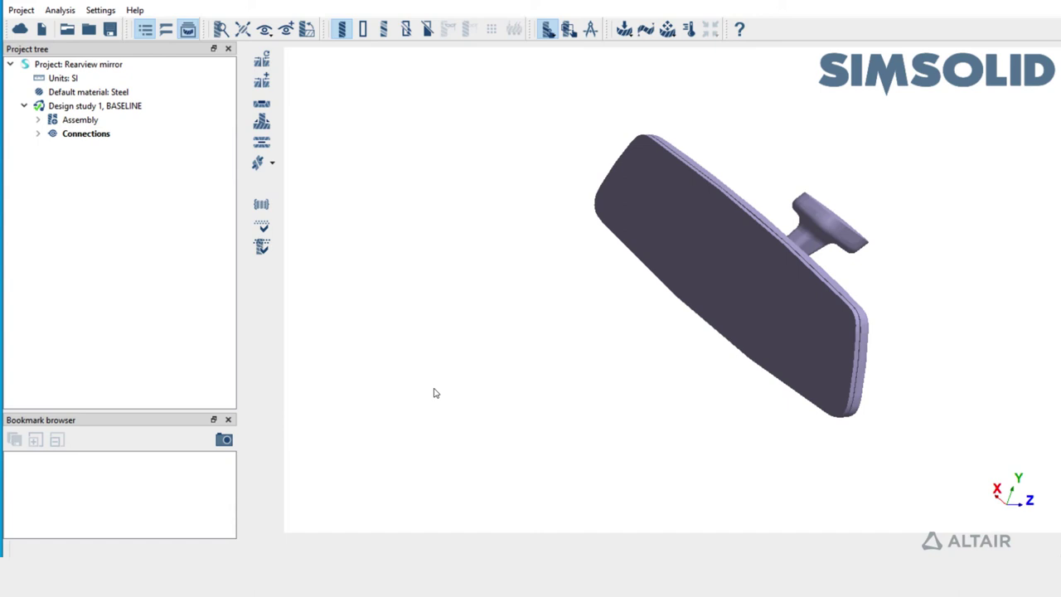
# - Start creating adhesive connections on Connections with a 10 mm adhesive width
pyautogui.click(164, 142)
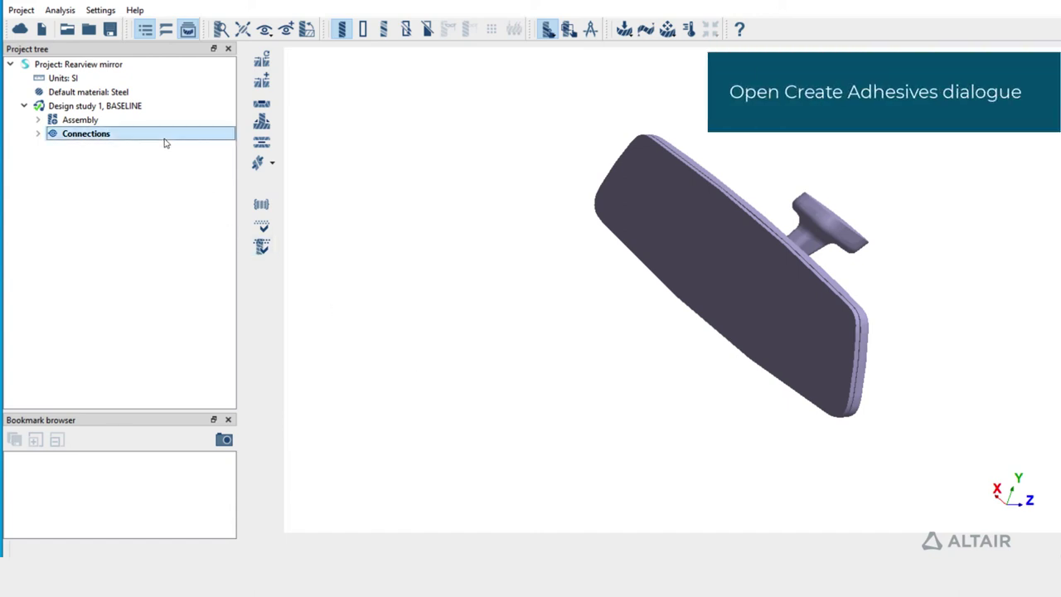
pyautogui.click(262, 144)
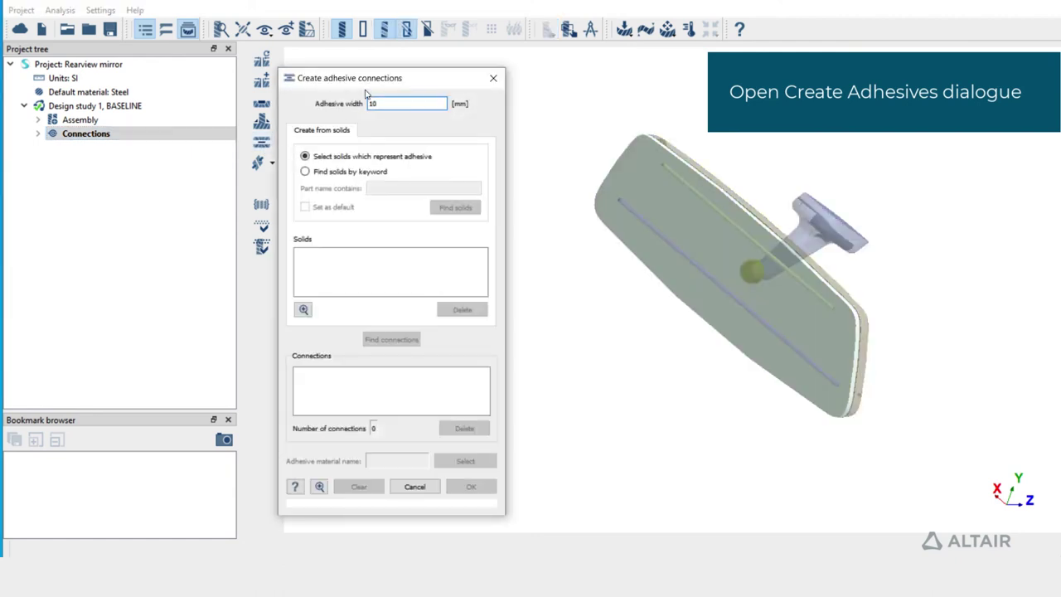
pyautogui.moveTo(368, 79); pyautogui.dragTo(416, 58)
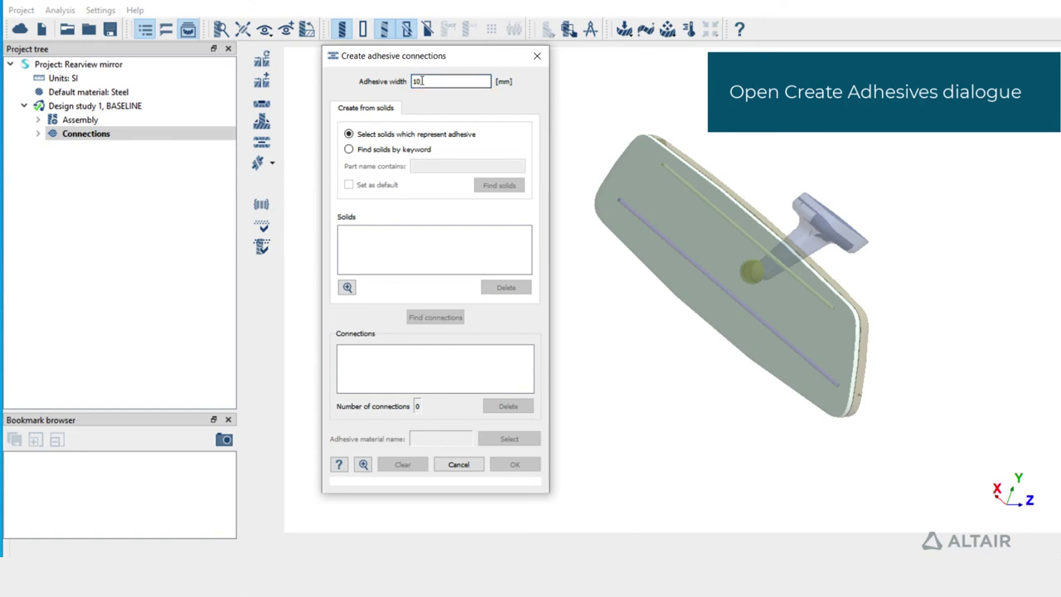
pyautogui.click(425, 80)
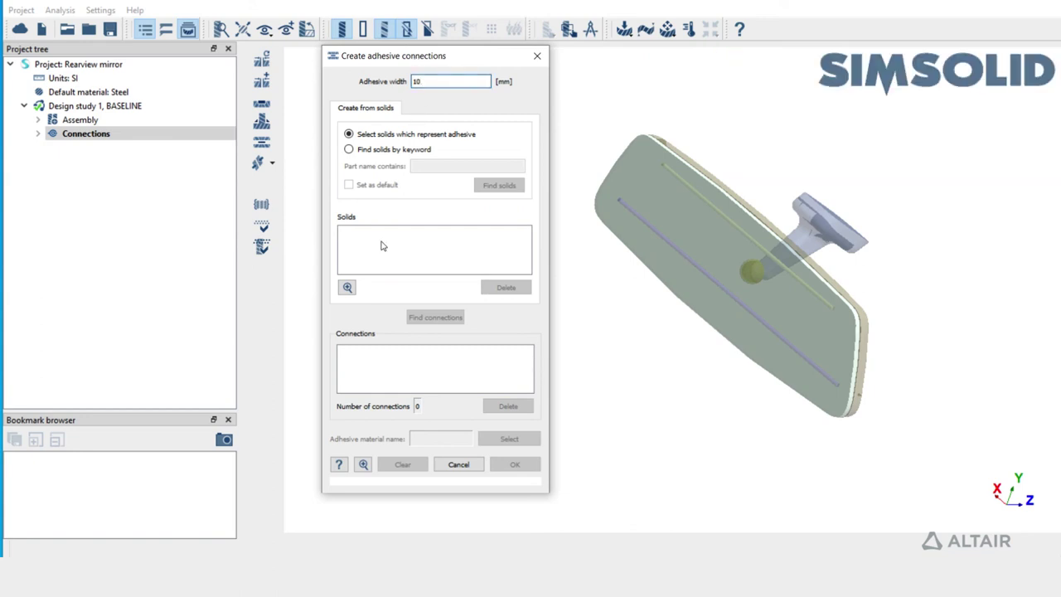
# - Pick the AdhesiveSolids tubular parts and find Adhesive 1 and Adhesive 2 from Cylinder1 and Cylinder2
pyautogui.click(37, 119)
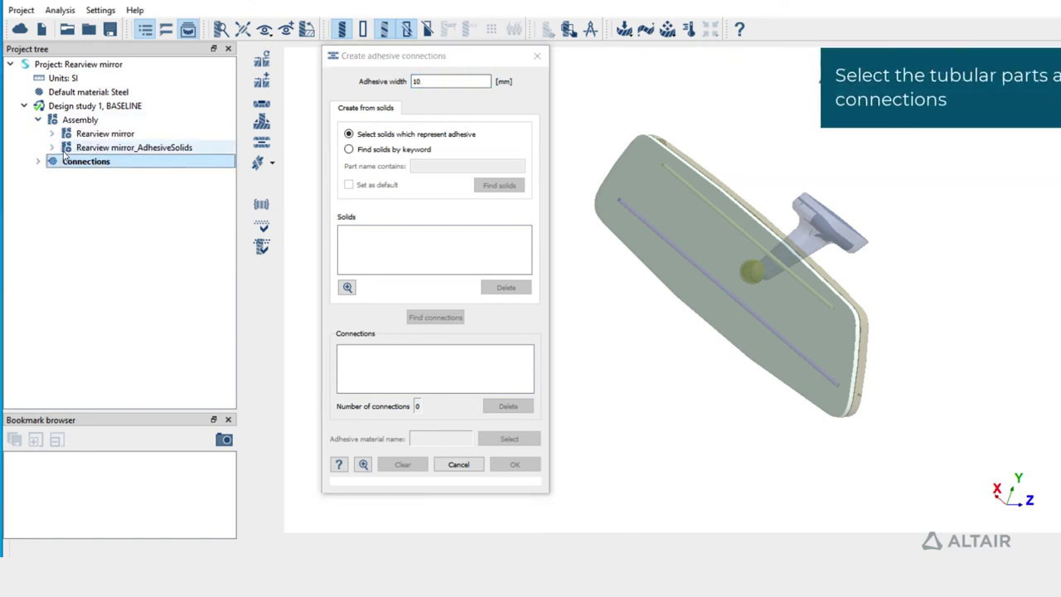
pyautogui.click(52, 146)
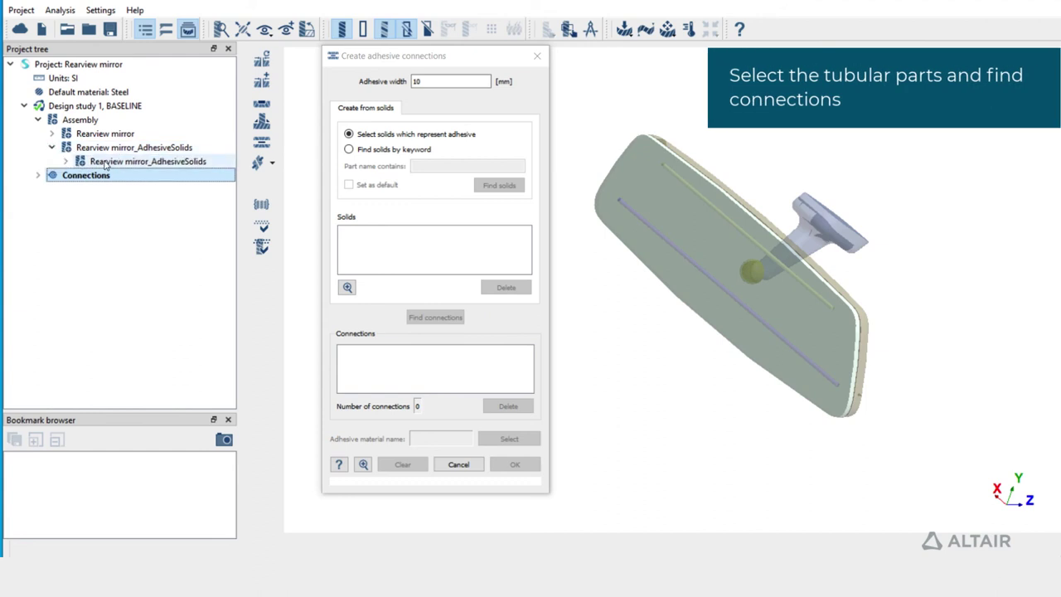
pyautogui.click(111, 161)
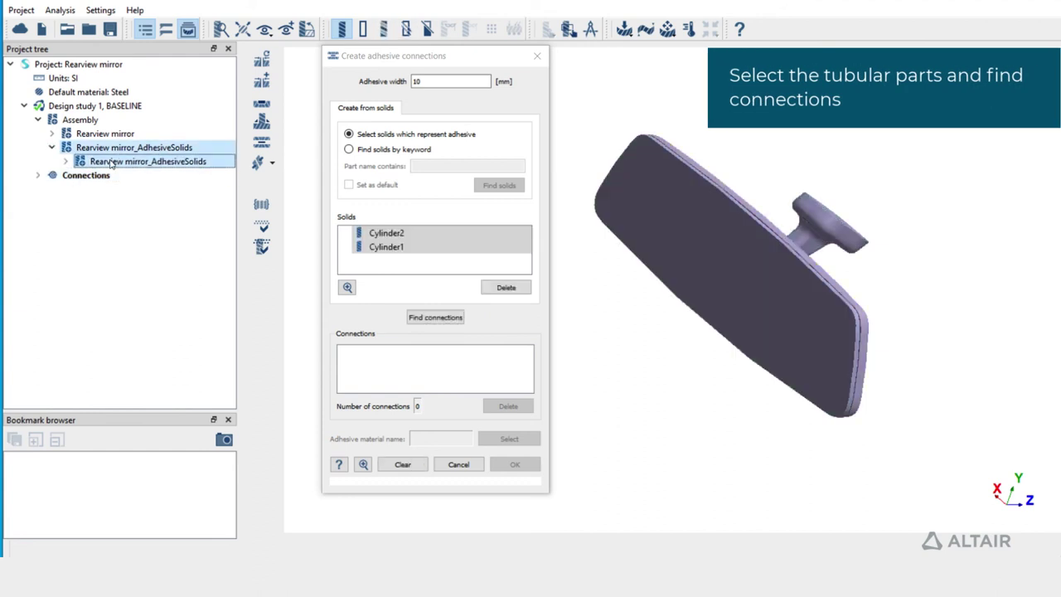
pyautogui.click(435, 317)
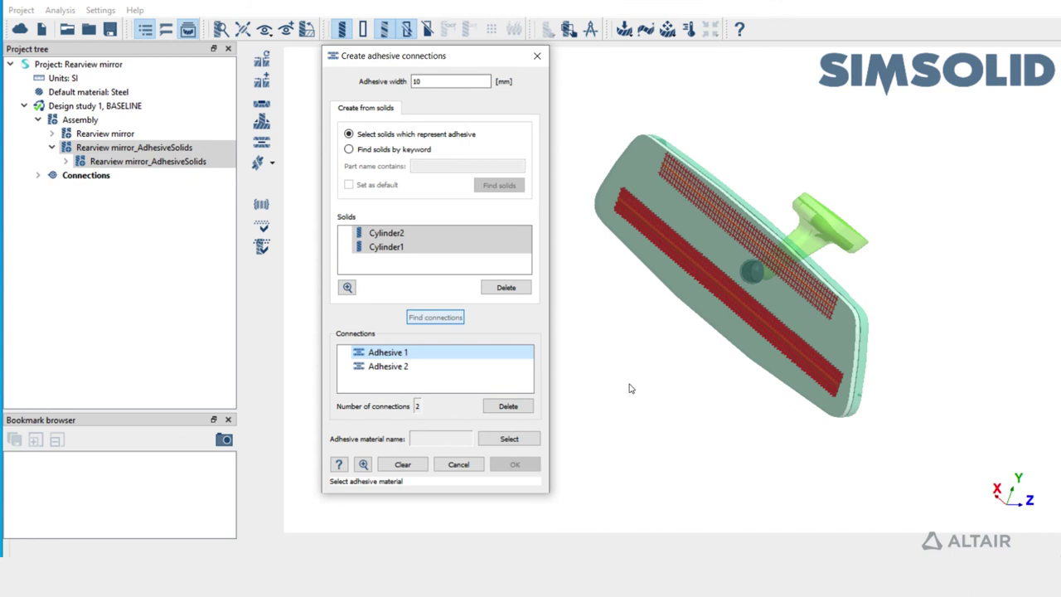
# - Give Adhesive 1 and Adhesive 2 the Material group 0 Adhesive material and create them
pyautogui.click(524, 438)
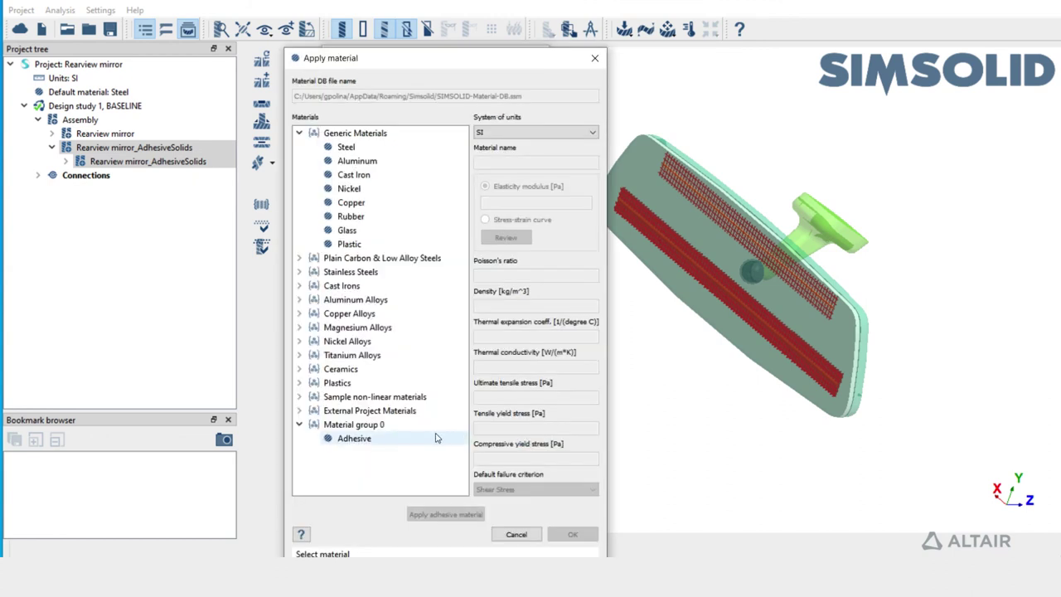
pyautogui.click(377, 440)
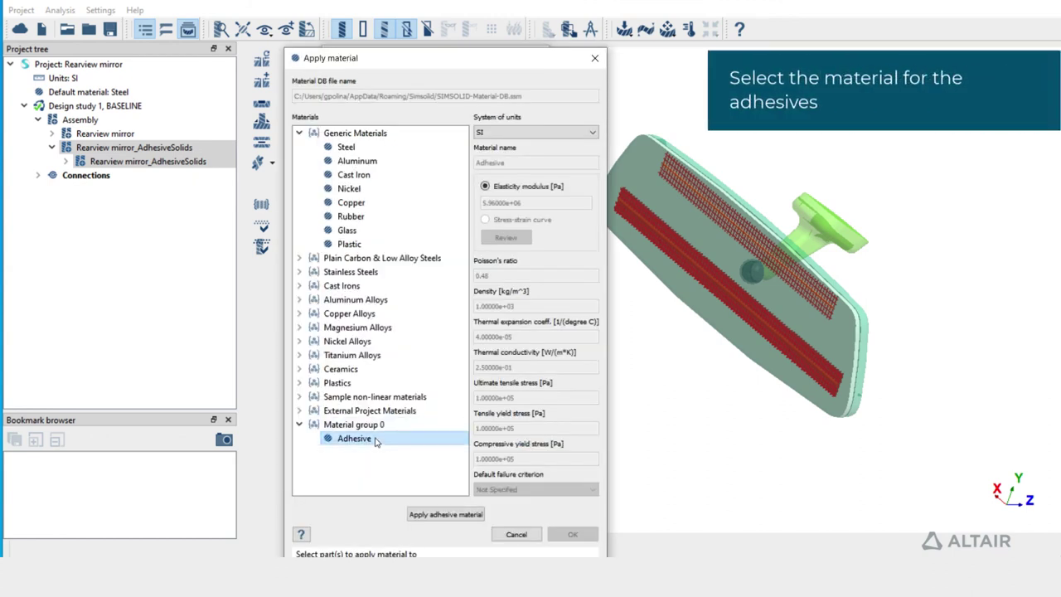
pyautogui.click(445, 513)
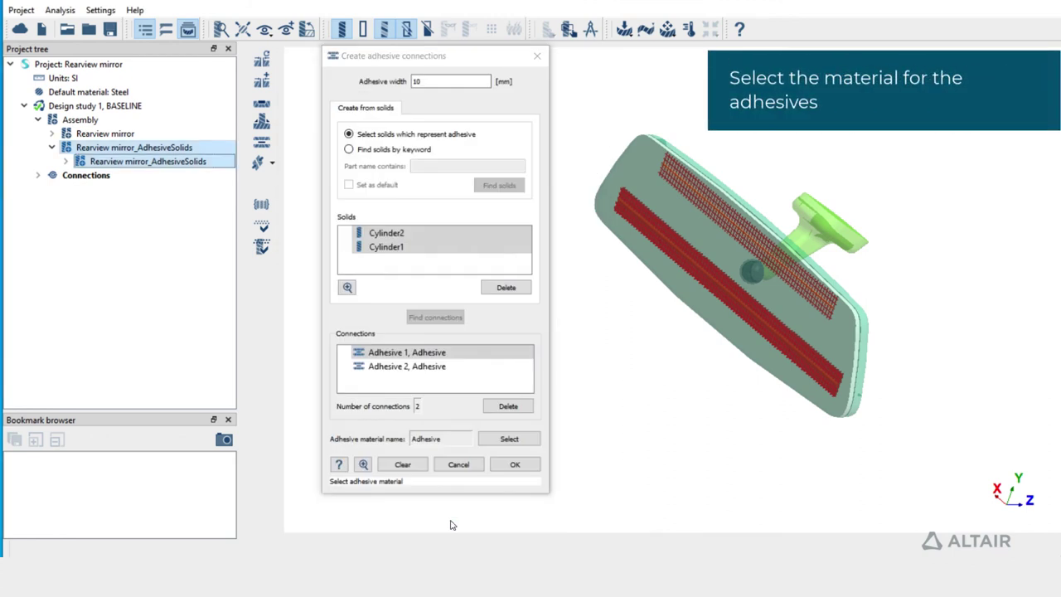
pyautogui.click(514, 465)
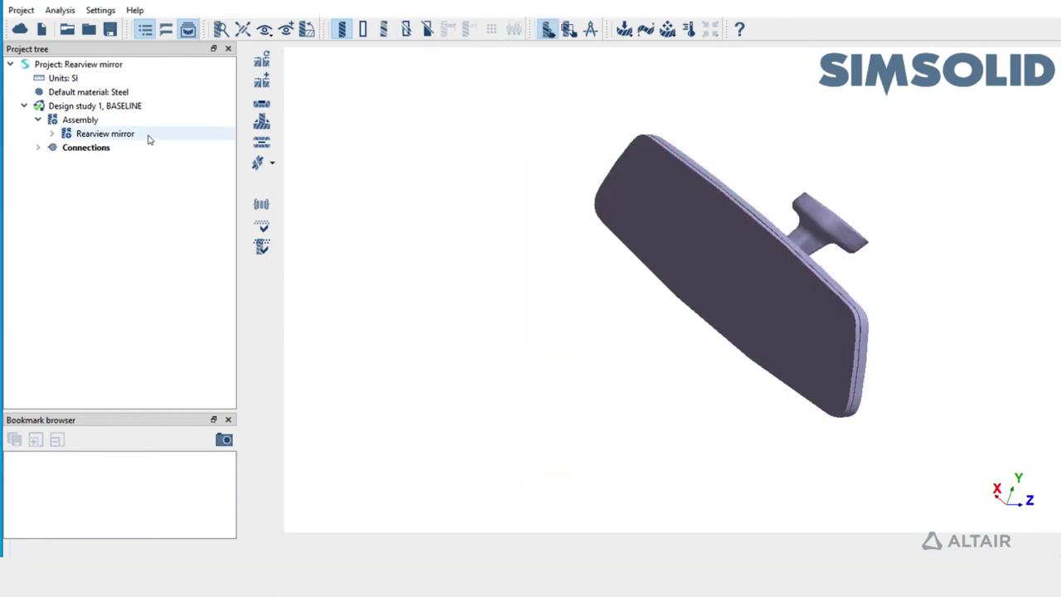
# - Expand Connections and its Adhesives group to reveal Adhesive 1 and Adhesive 2
pyautogui.click(38, 148)
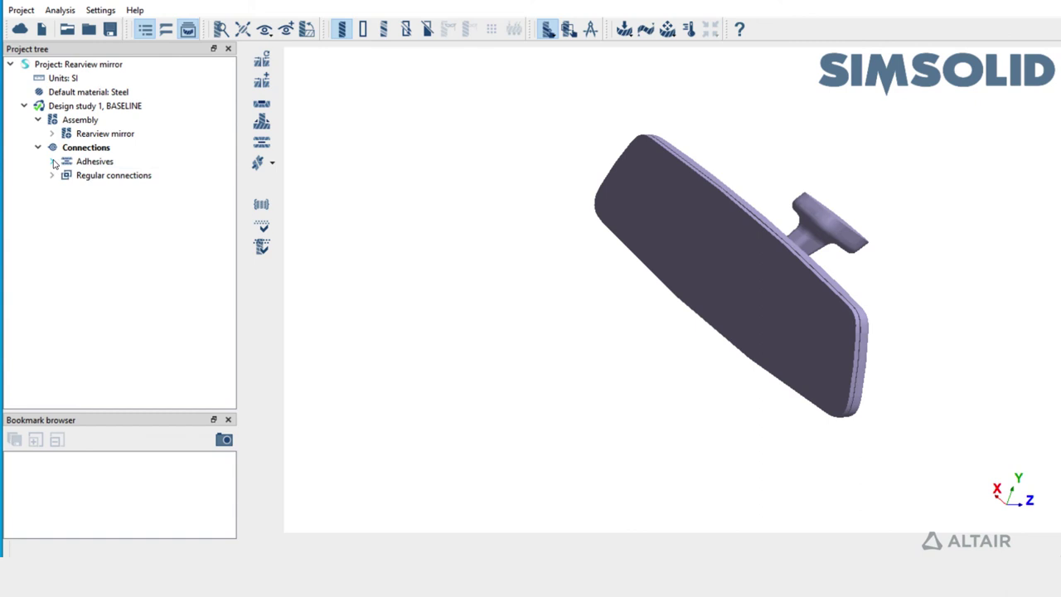
pyautogui.click(52, 161)
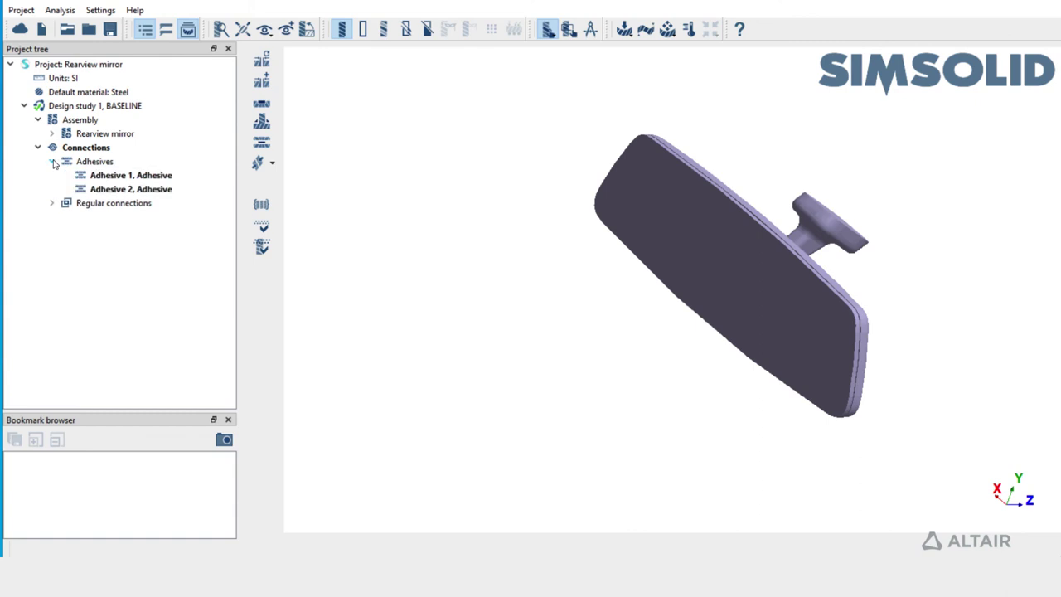
# - Un-apply Adhesive 1, choosing Resume part to restore its tubular solid
pyautogui.click(205, 175)
pyautogui.rightClick(205, 175)
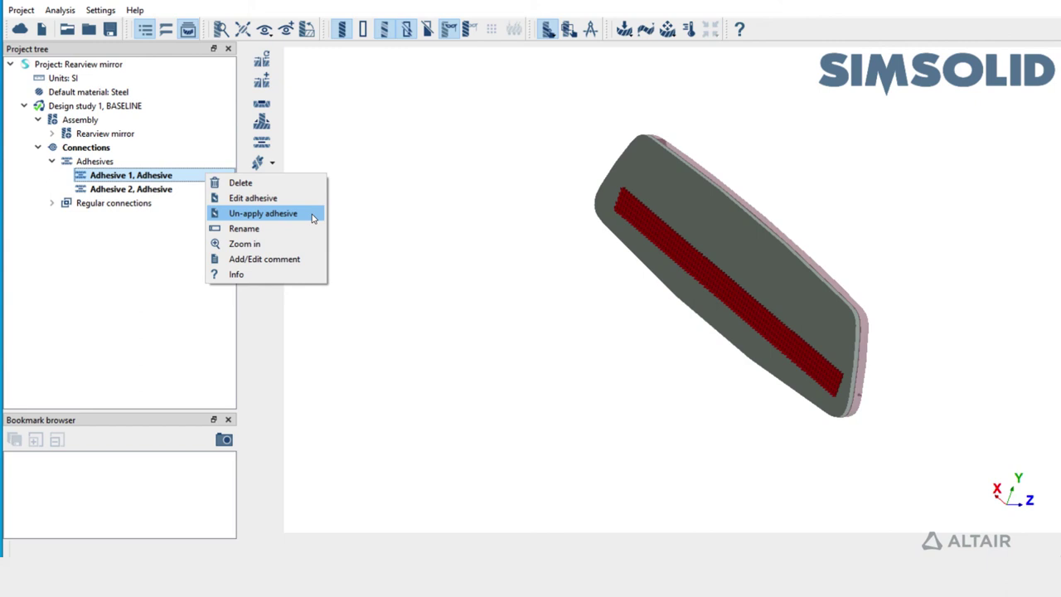
pyautogui.click(313, 217)
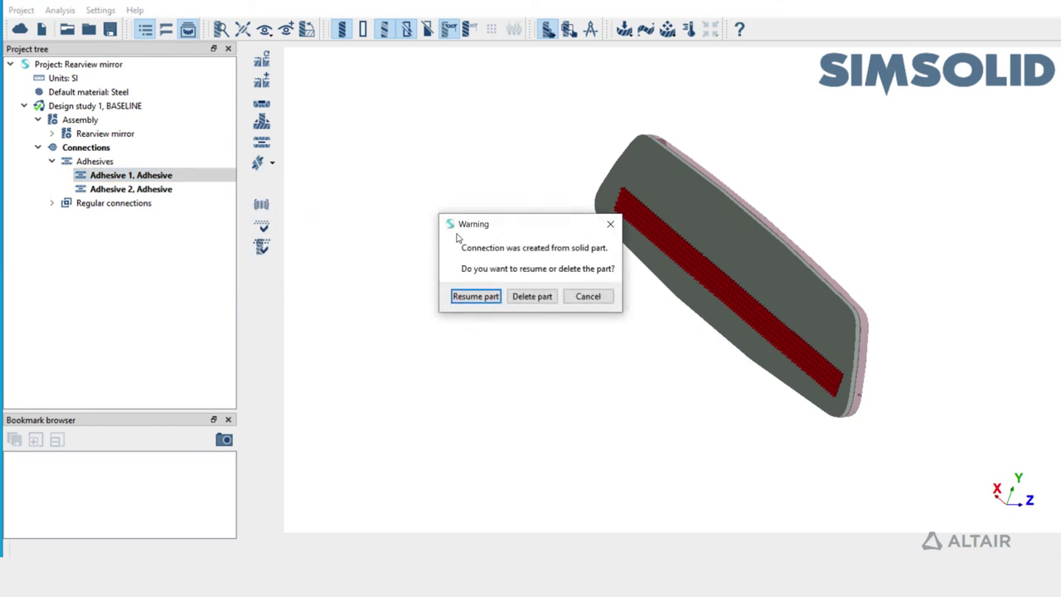
pyautogui.click(476, 296)
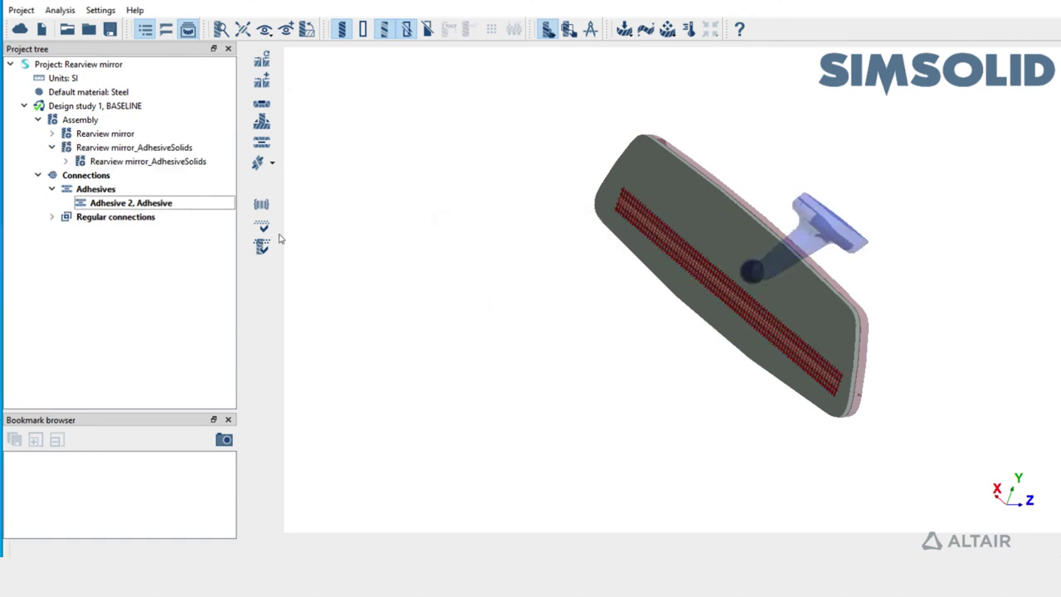
# - Check Cylinder2 under AdhesiveSolids and the bonded regular connections that replaced it
pyautogui.click(65, 161)
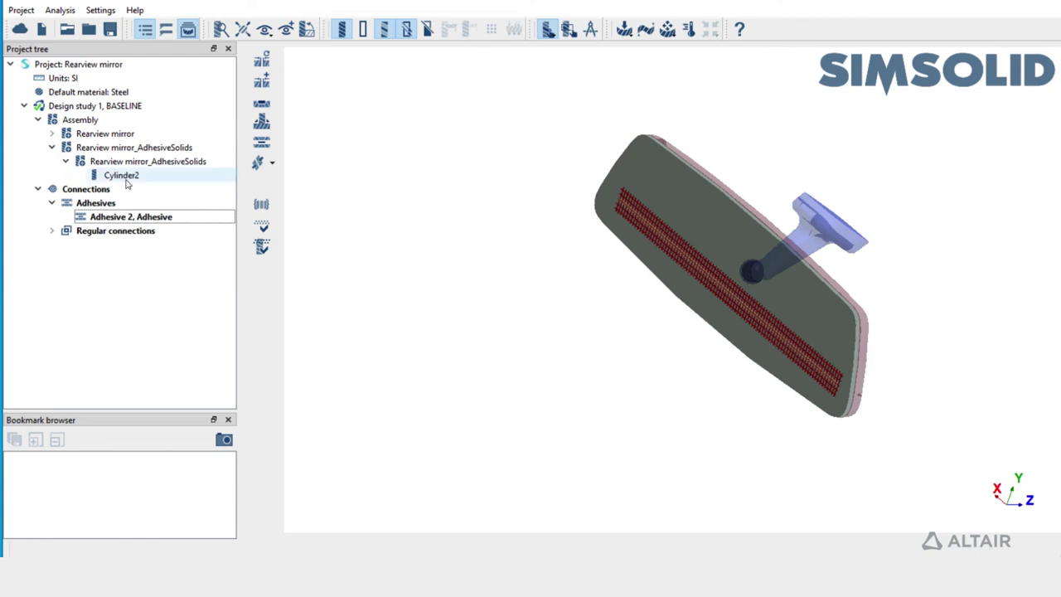
pyautogui.click(129, 176)
pyautogui.click(52, 232)
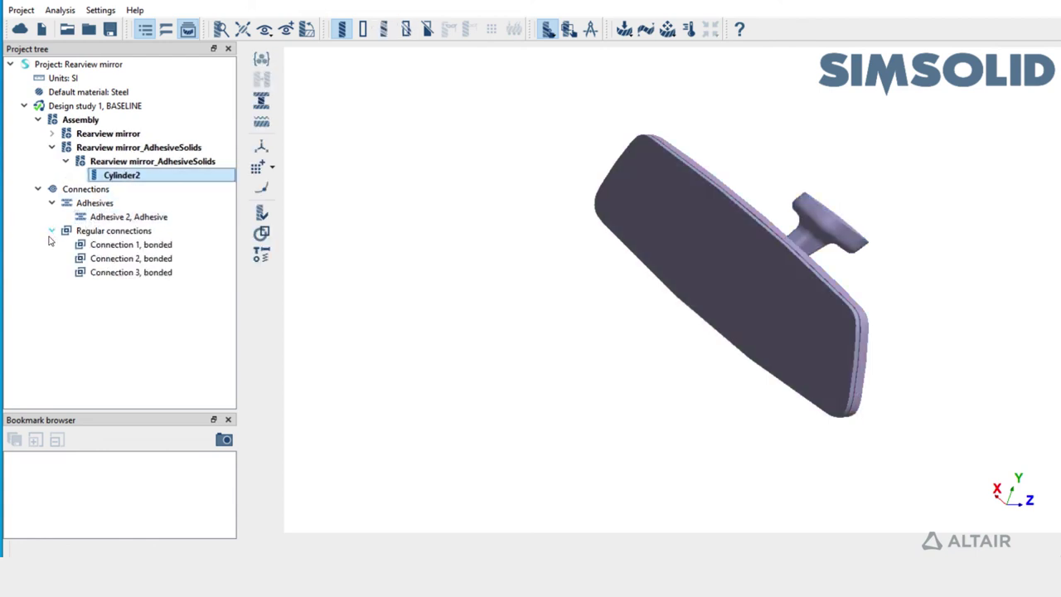